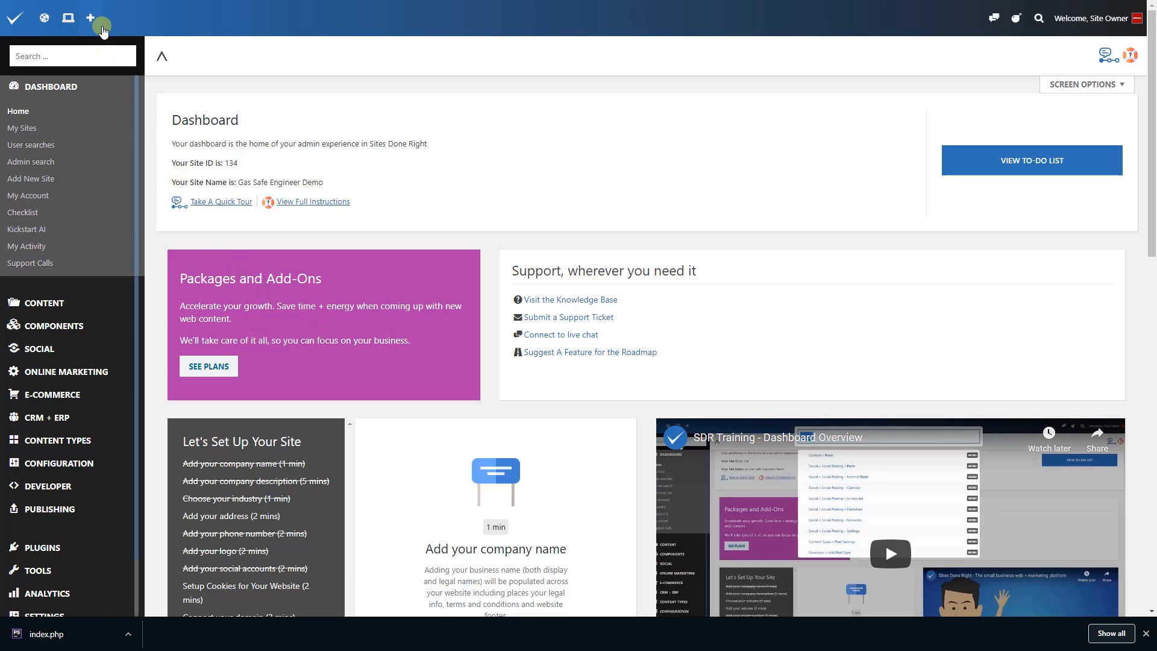
- Open the Resources content list and quick-add a new draft resource
mouse_move(97, 23)
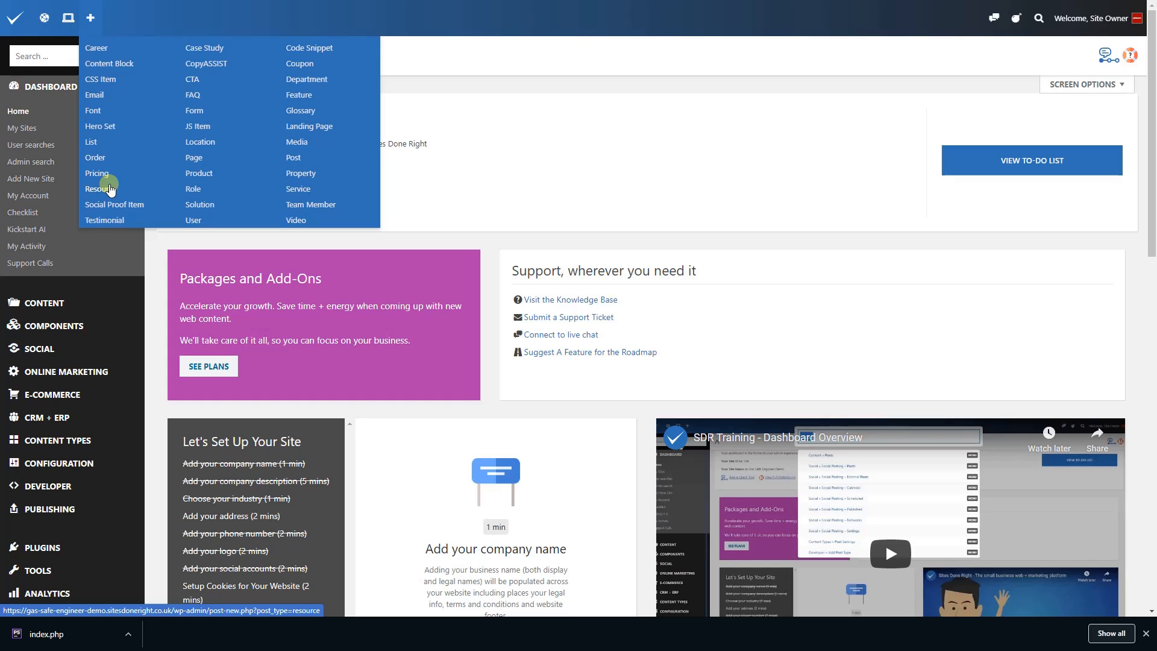
left_click(57, 307)
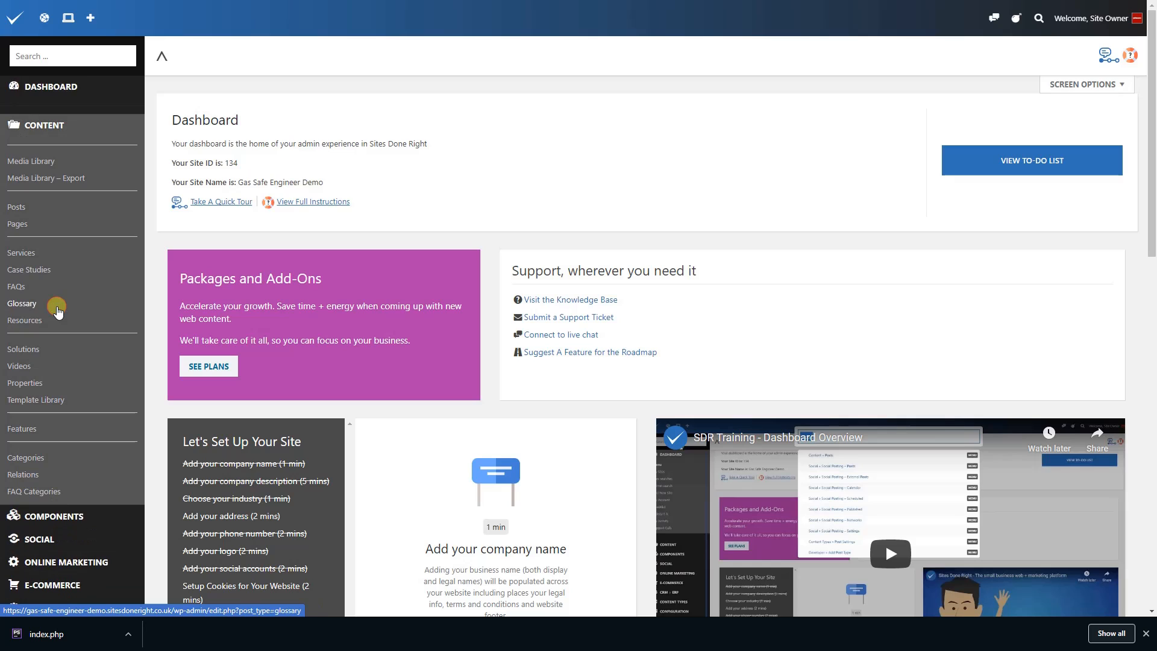
left_click(34, 321)
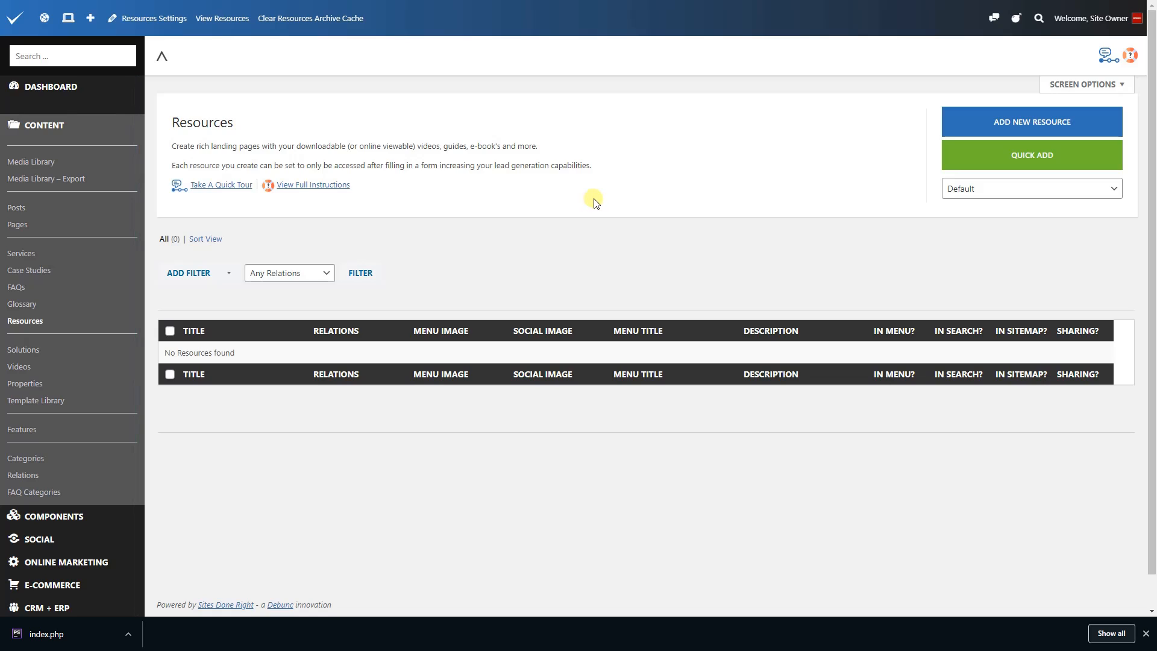
left_click(962, 153)
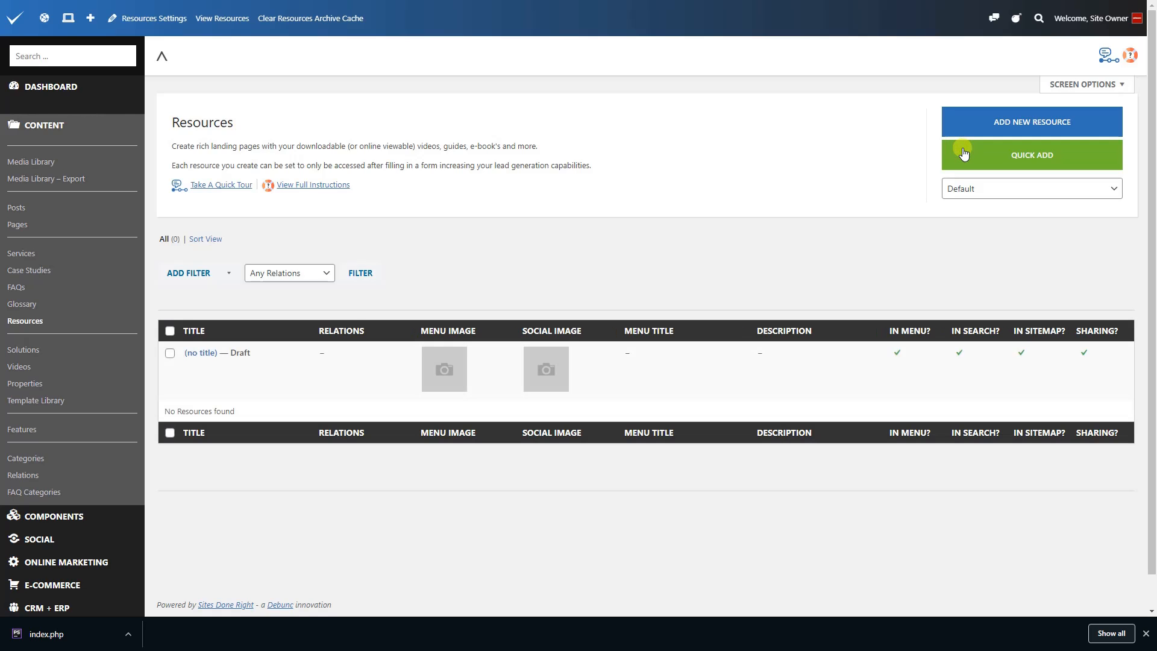
- Open the new untitled draft resource in the admin editor
mouse_move(289, 366)
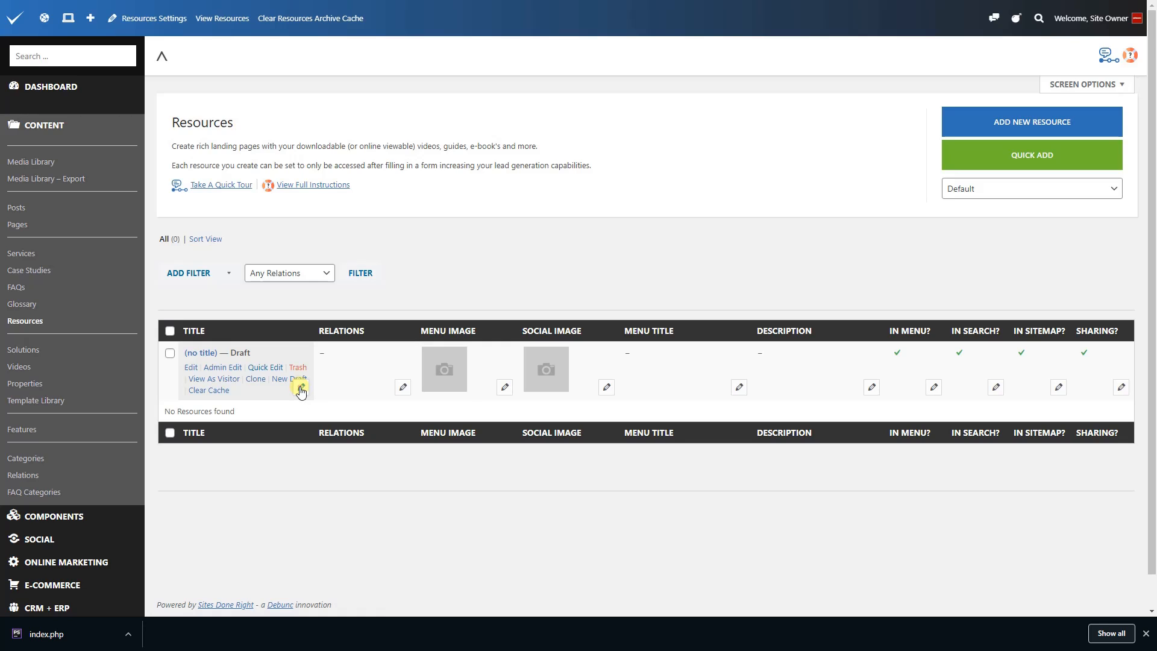
left_click(300, 388)
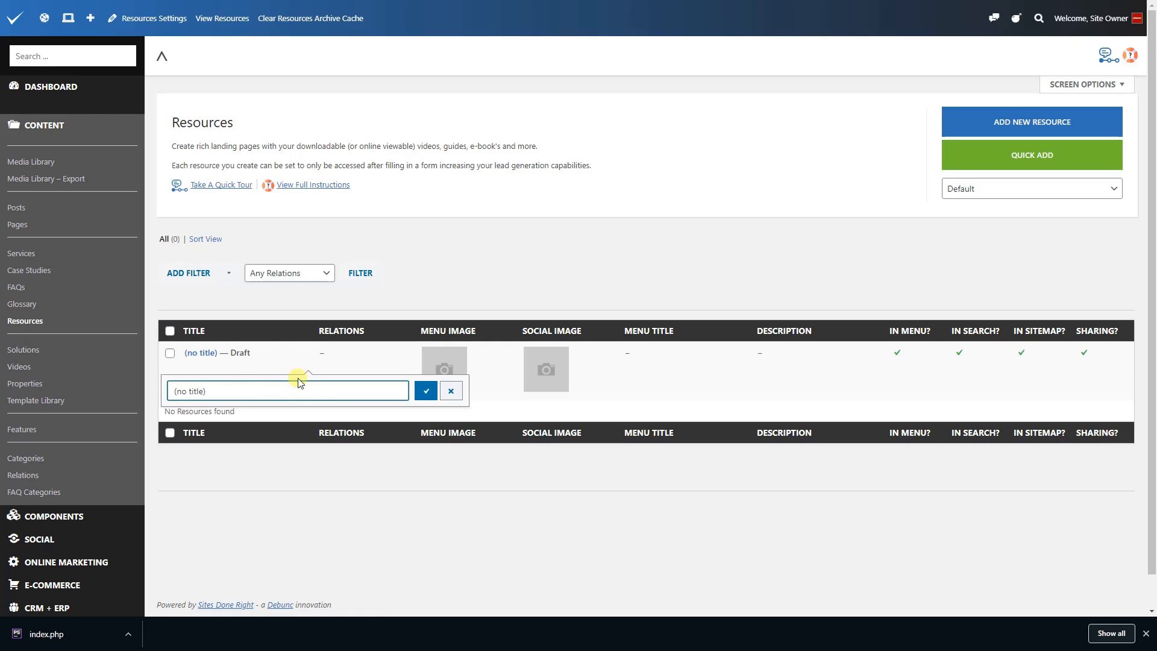
mouse_move(278, 368)
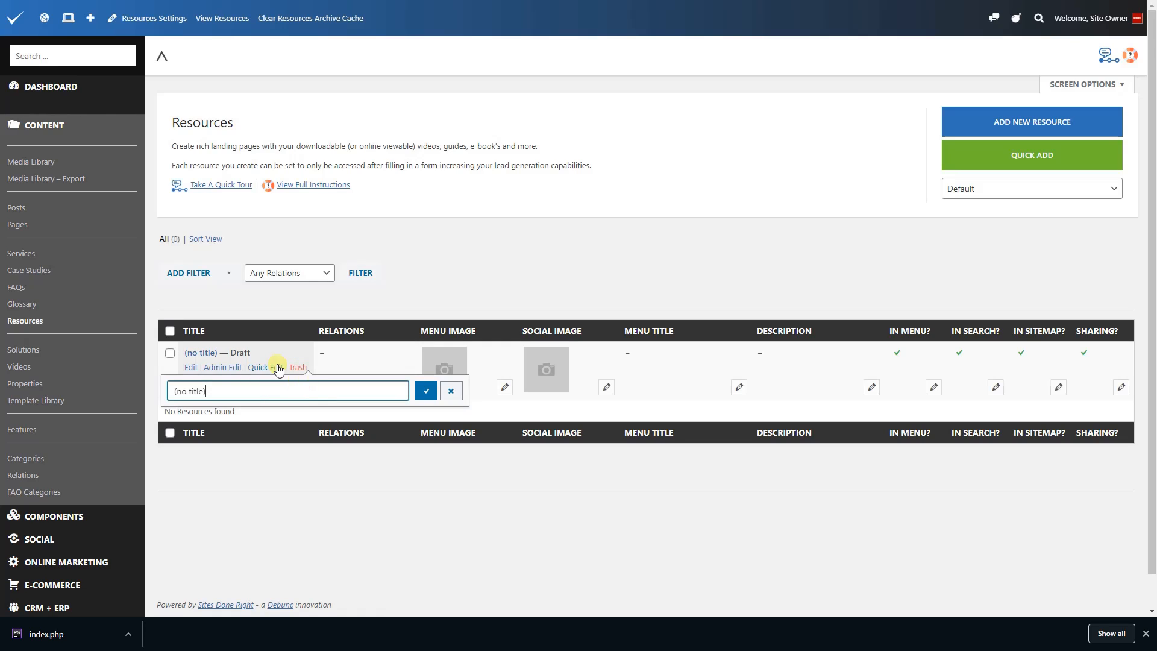
left_click(235, 369)
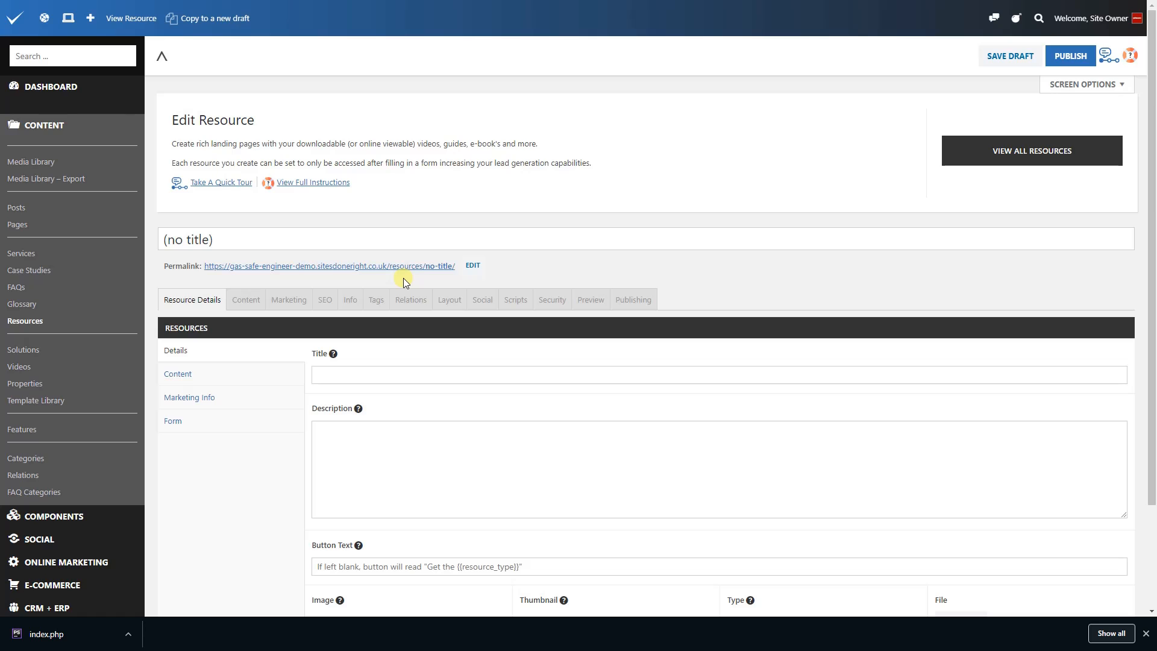
- Name the resource "Do you have your PAWS on marketing success?" and use the same text for its permalink slug
left_click(371, 239)
key("ctrl+a")
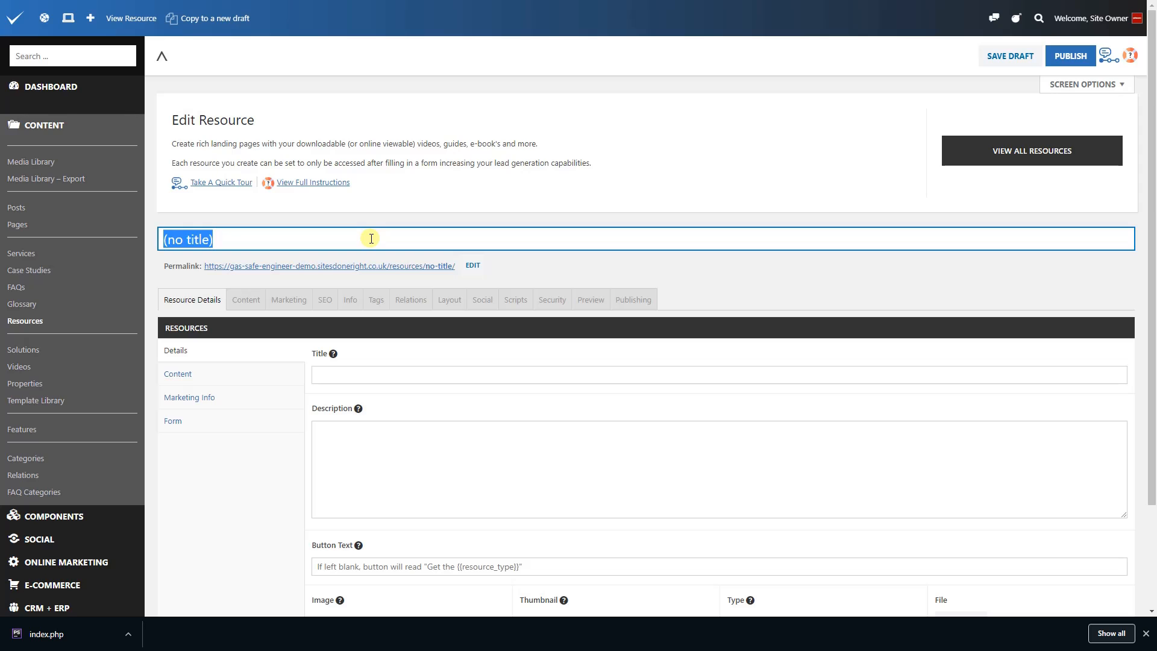
type("Do you have your PAWS on marketing success?")
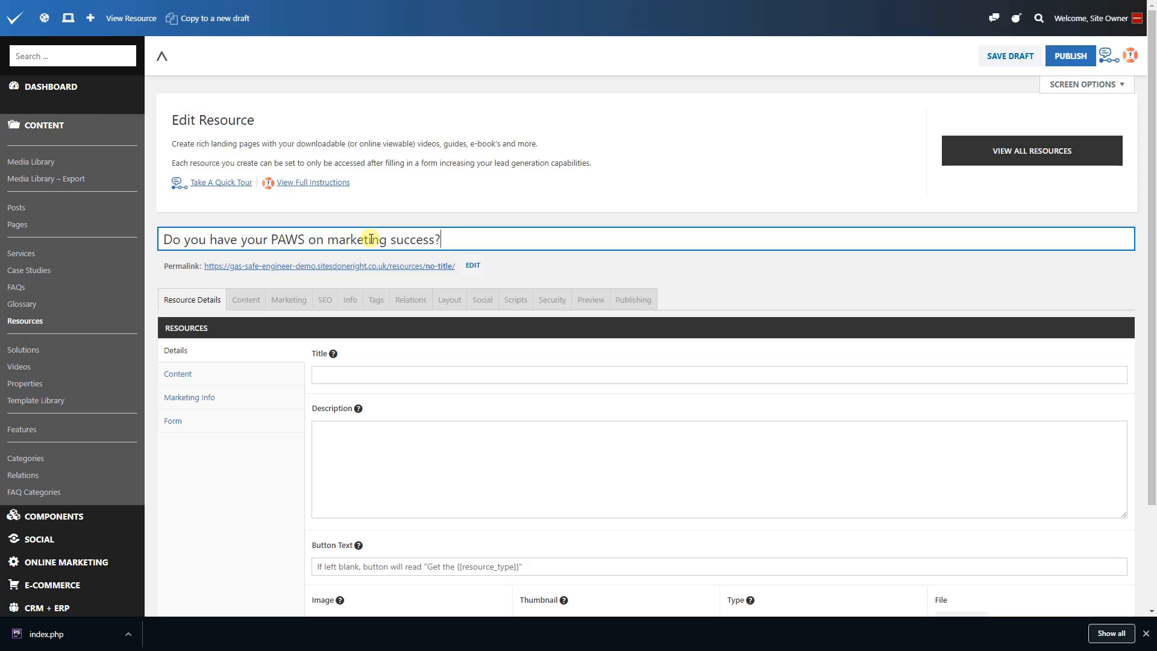
left_click(471, 266)
key("ctrl+a")
type("Do you have your PAWS on marketing success?")
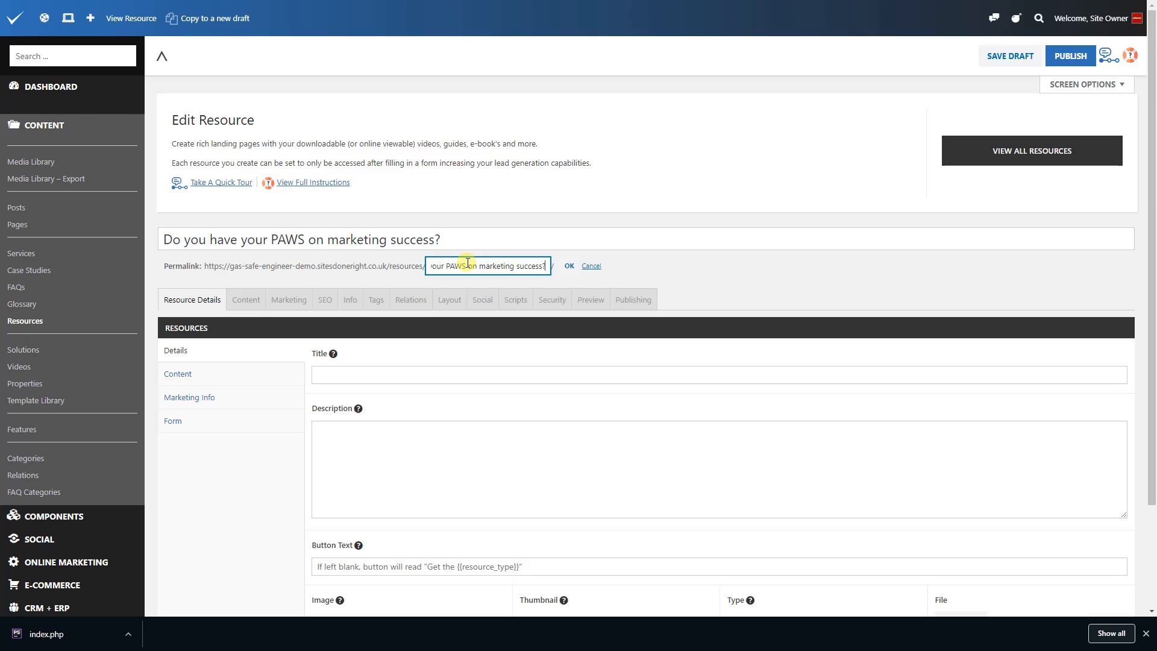
left_click(566, 265)
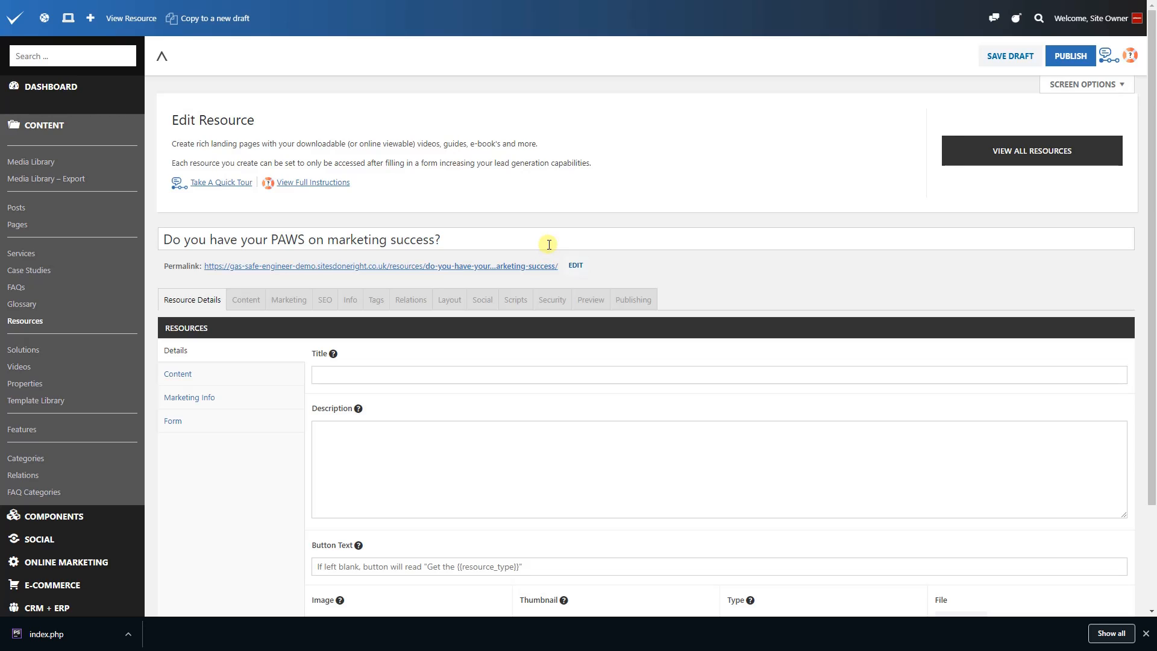
- View the full instructions for resources, then follow the guided tour from its introduction to the resource title stage
left_click(1127, 56)
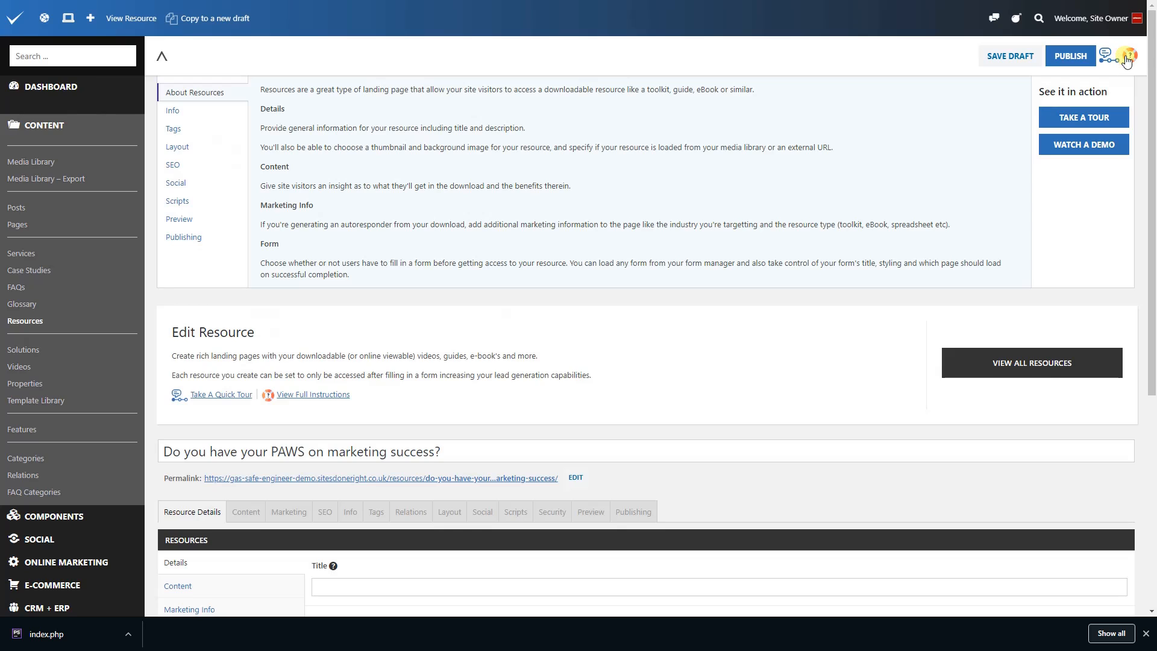
left_click(1126, 56)
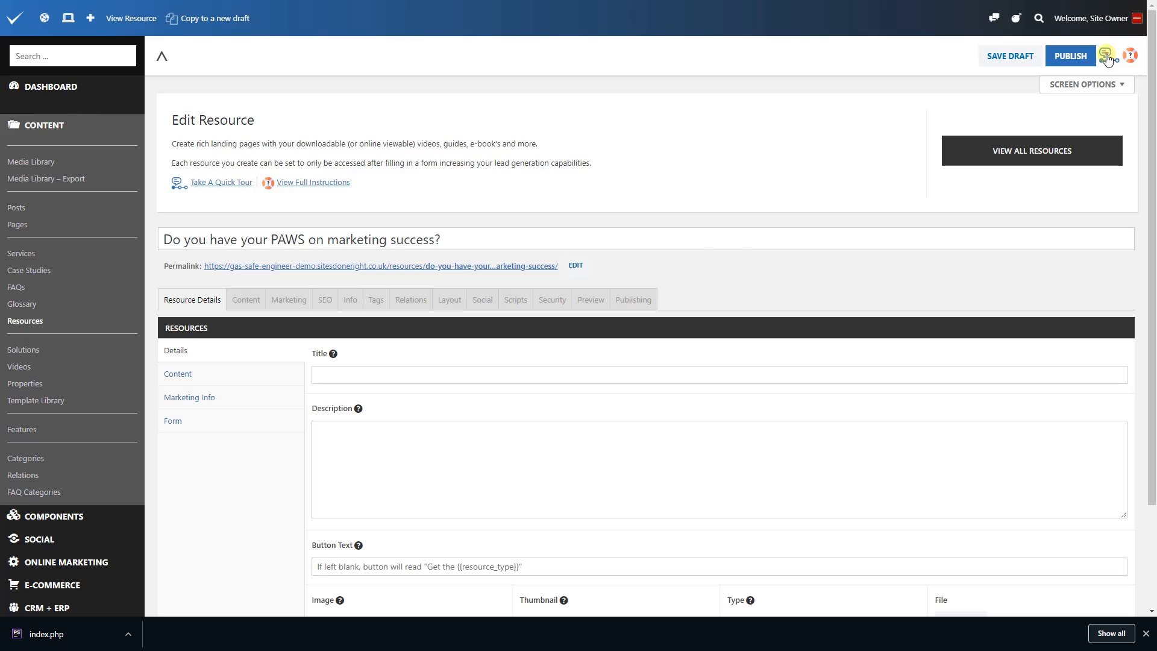
left_click(1106, 56)
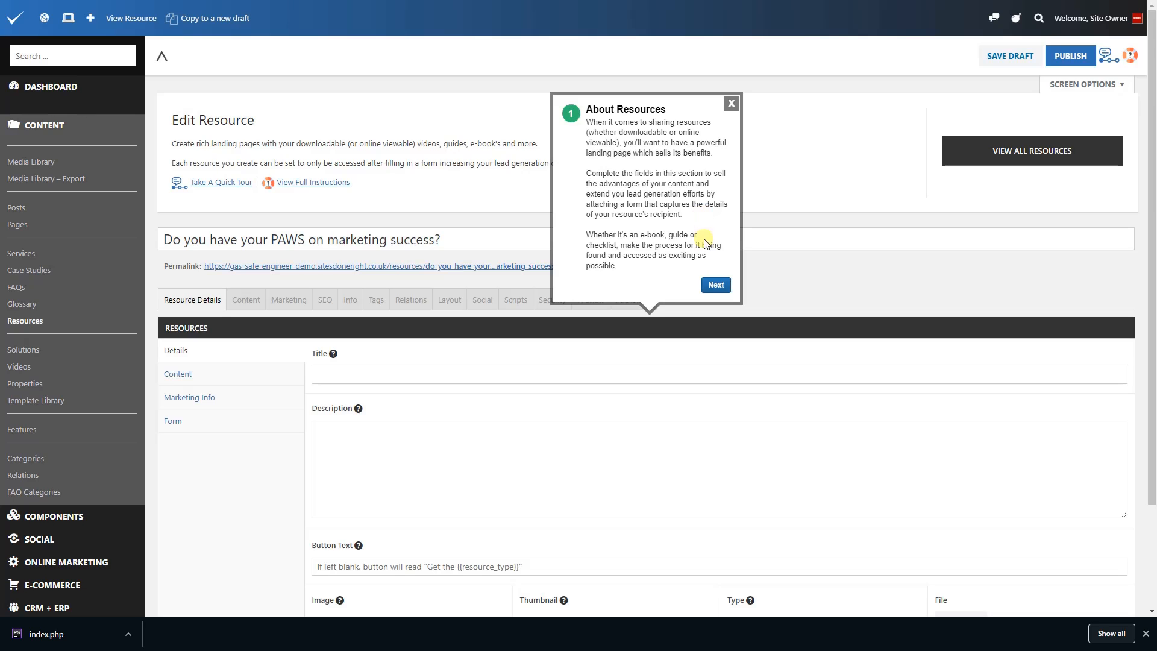
left_click(711, 285)
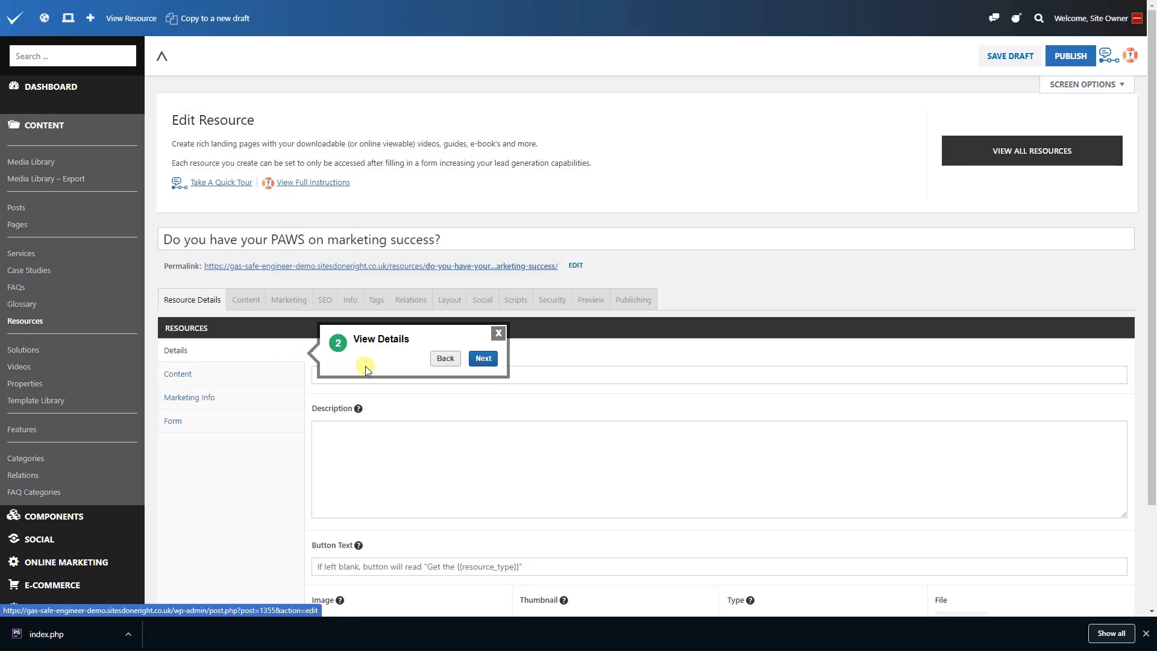
left_click(475, 364)
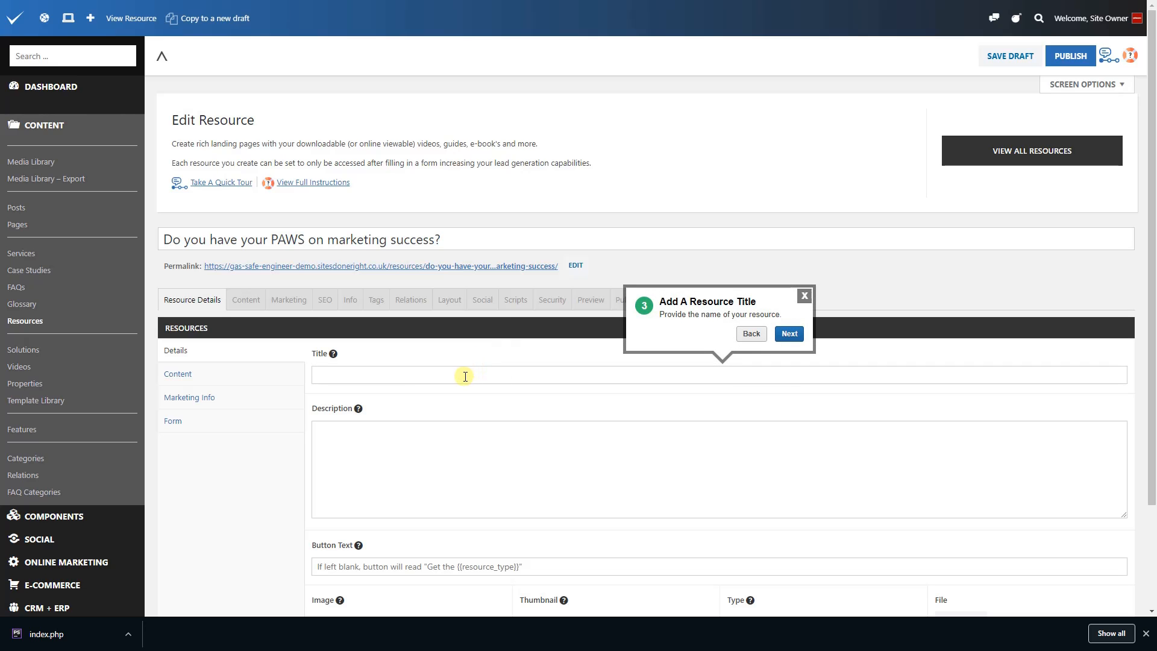
- Fill in the Title field in the resource details with "Do you have your PAWS on marketing success?" and advance the tour
left_click(467, 374)
type("Do you have your PAWS on marketing success?")
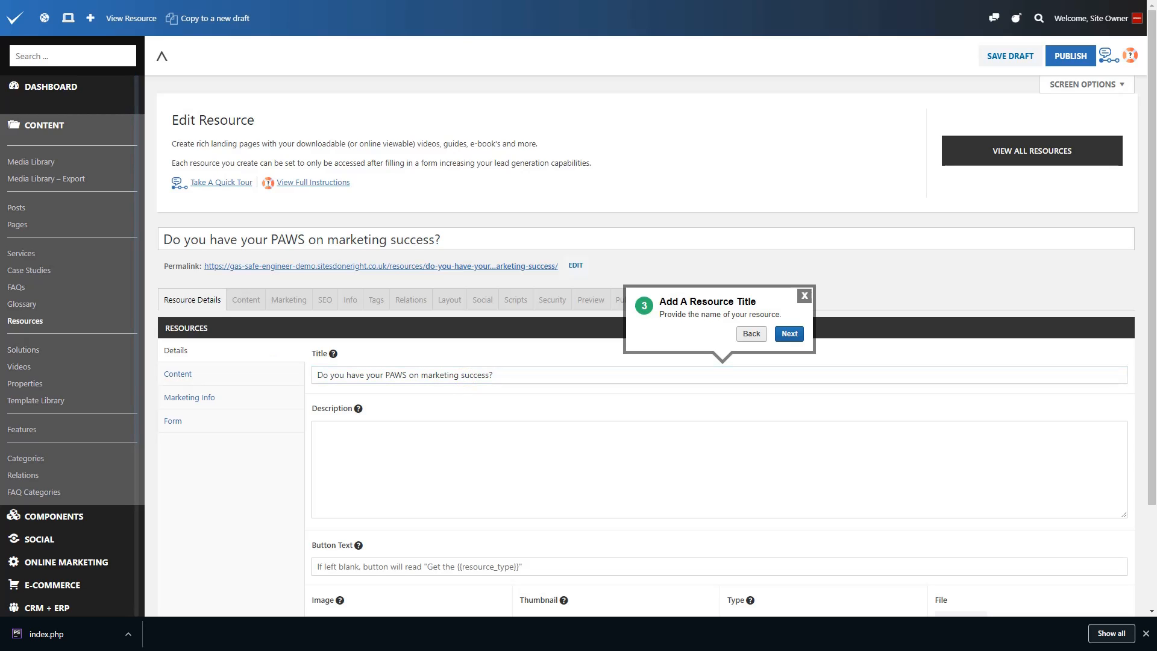
left_click(784, 335)
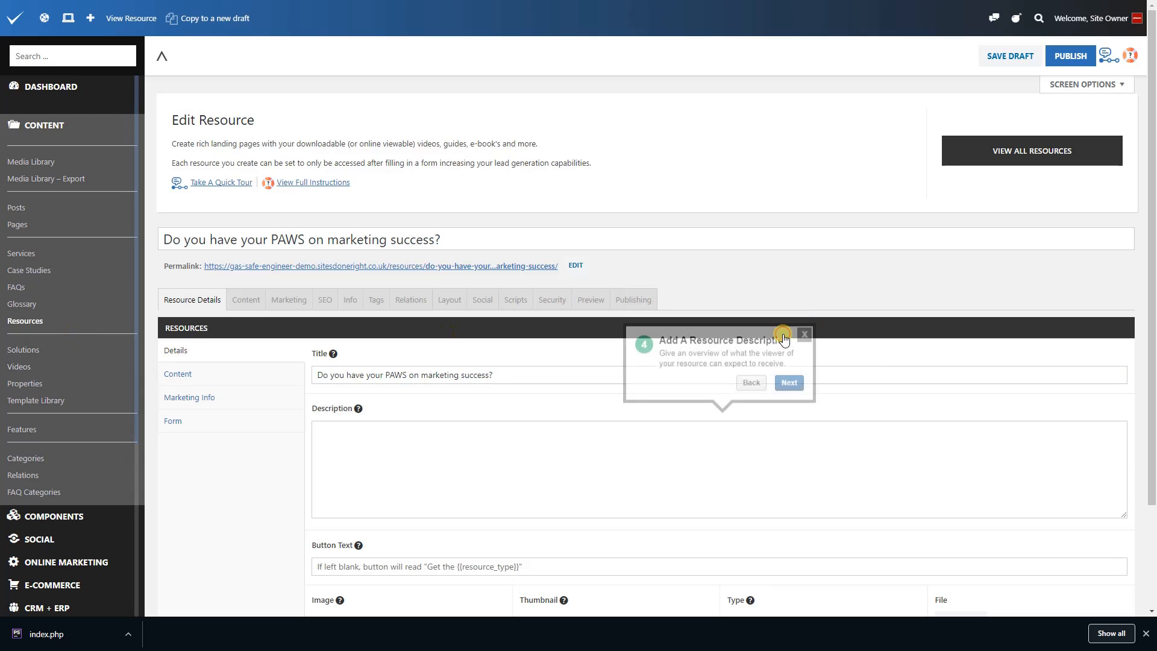
- Enter a two-paragraph description about finding the right inbound strategy mix and exploring tactics that attract the right traffic and convert visits into business
left_click(609, 459)
type("Finding the right mix for your inbound strategy can feel like an uphill battle.  Let's explore the tactics that will help you get the right type of traffic to your site and convert more visits into business!")
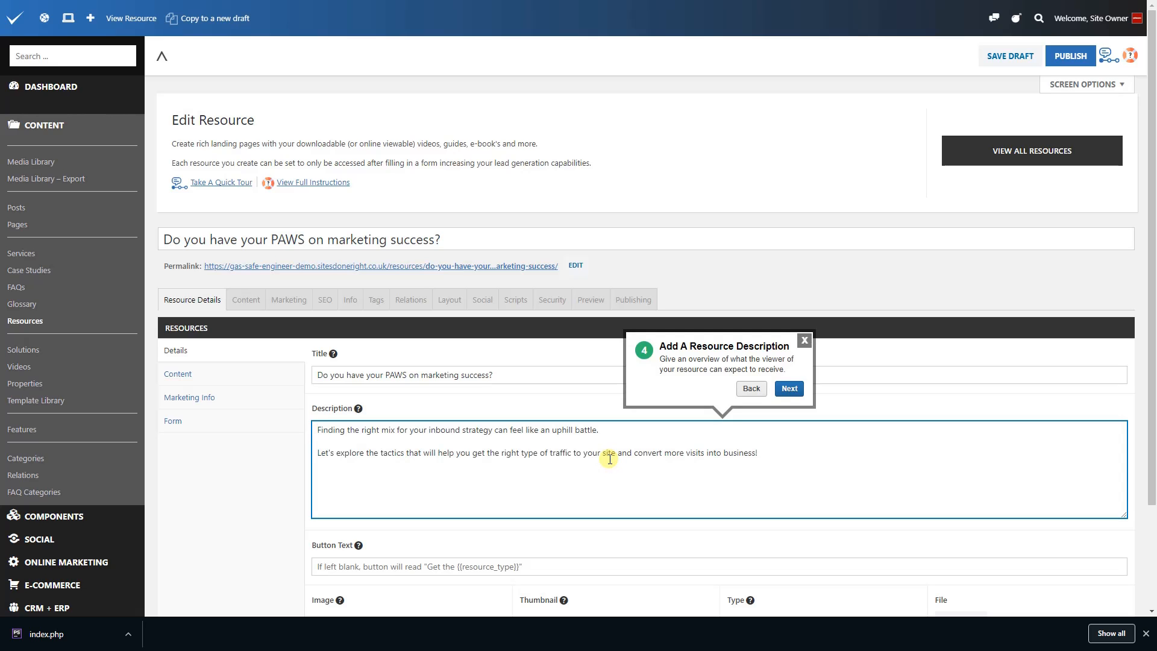
left_click(791, 389)
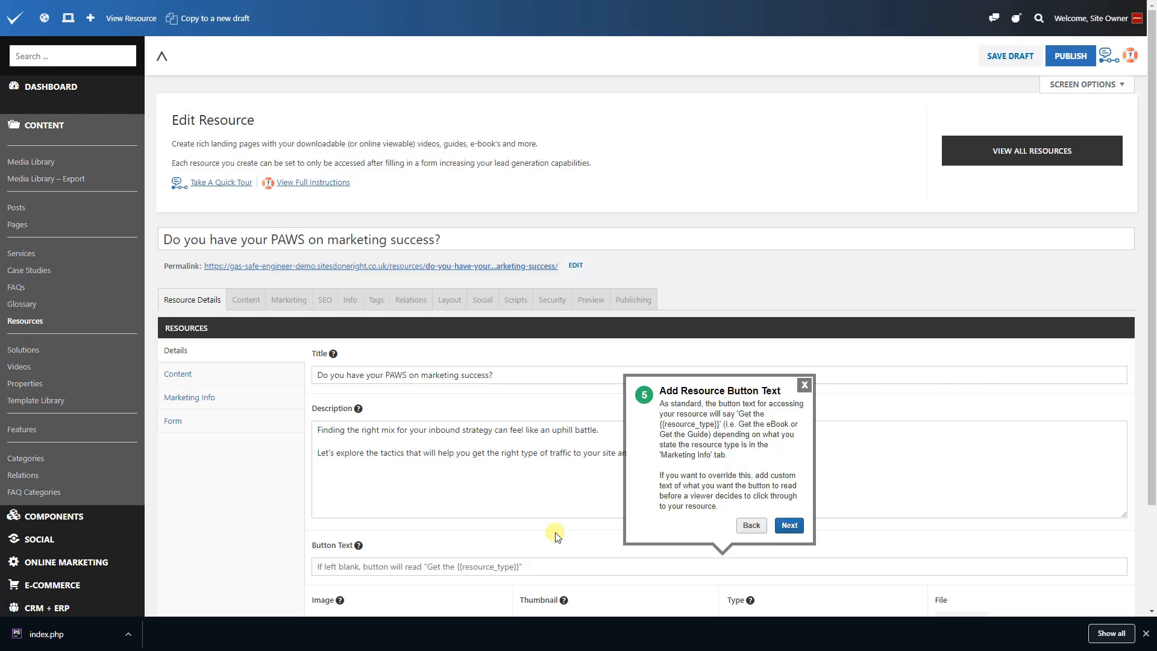
- Set the resource's button text to "Download Now" and advance the tour to the resource image
left_click(554, 565)
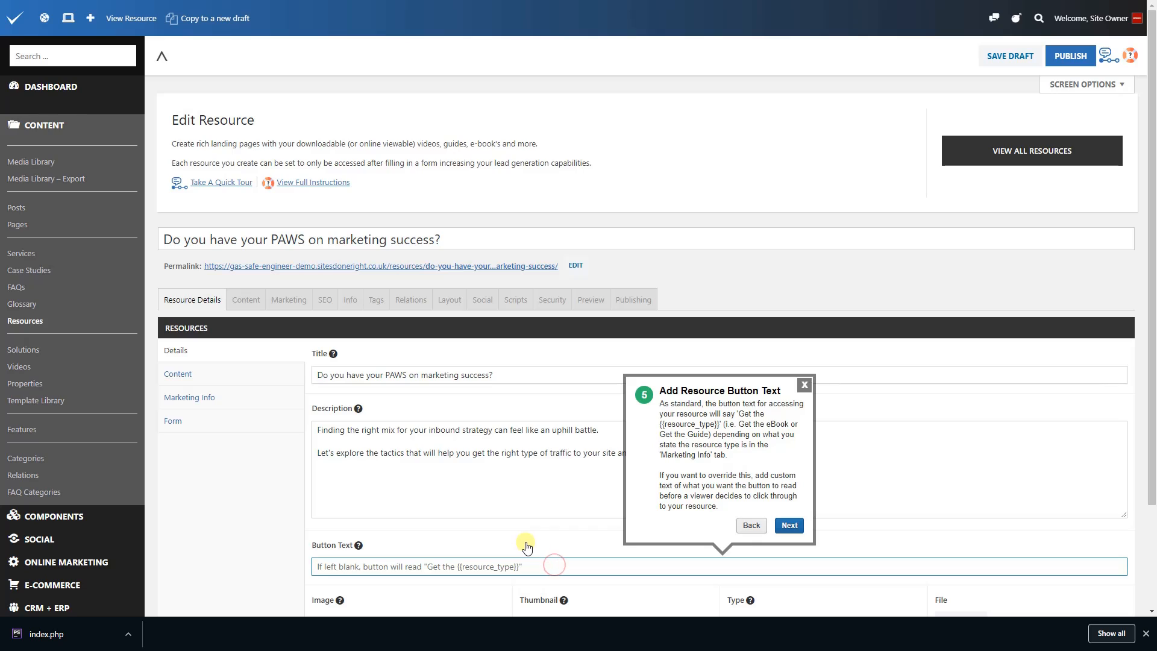
type("D")
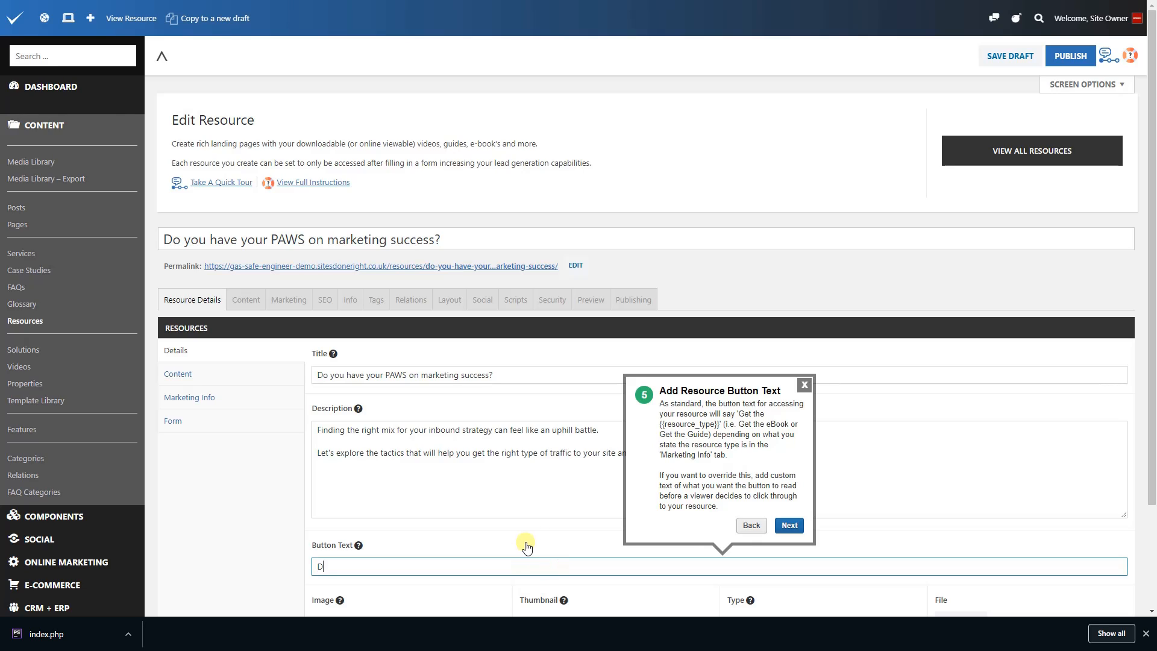
type("ownload Now")
left_click(789, 525)
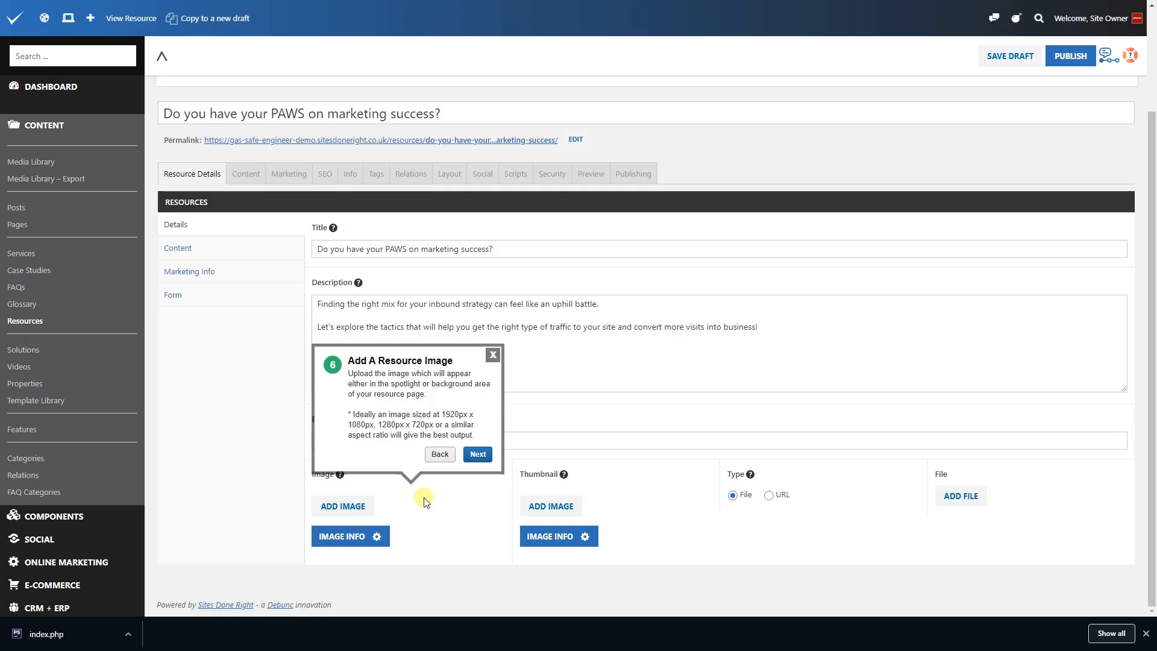
- Set city-3.jpg from the media library as the resource image
left_click(358, 501)
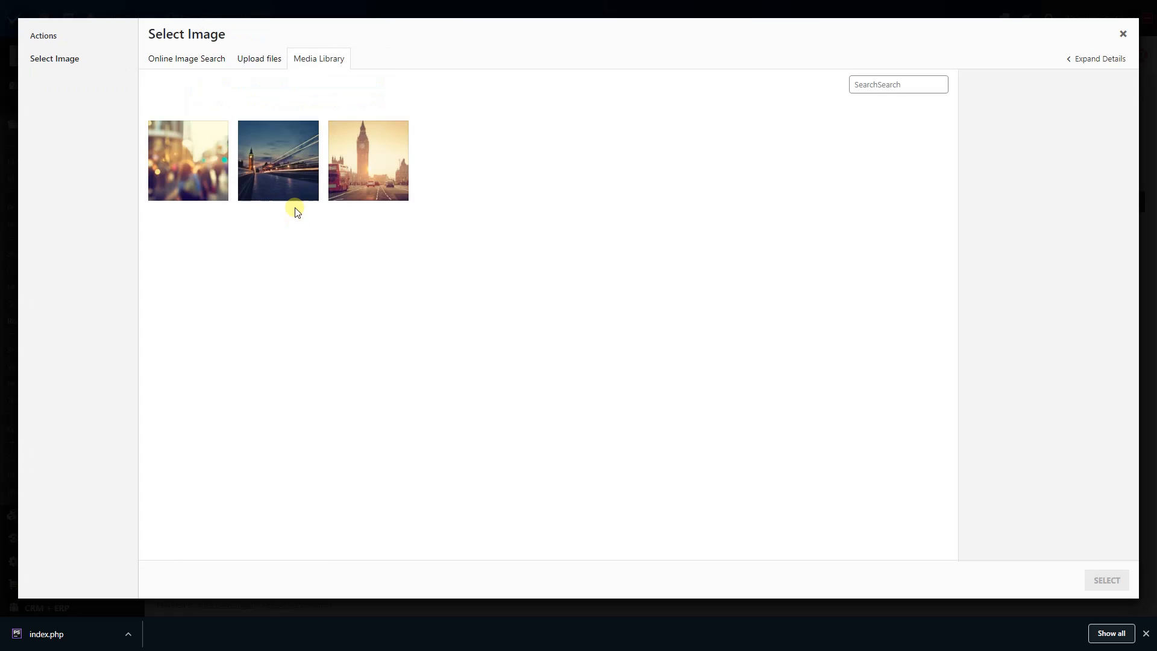
mouse_move(285, 180)
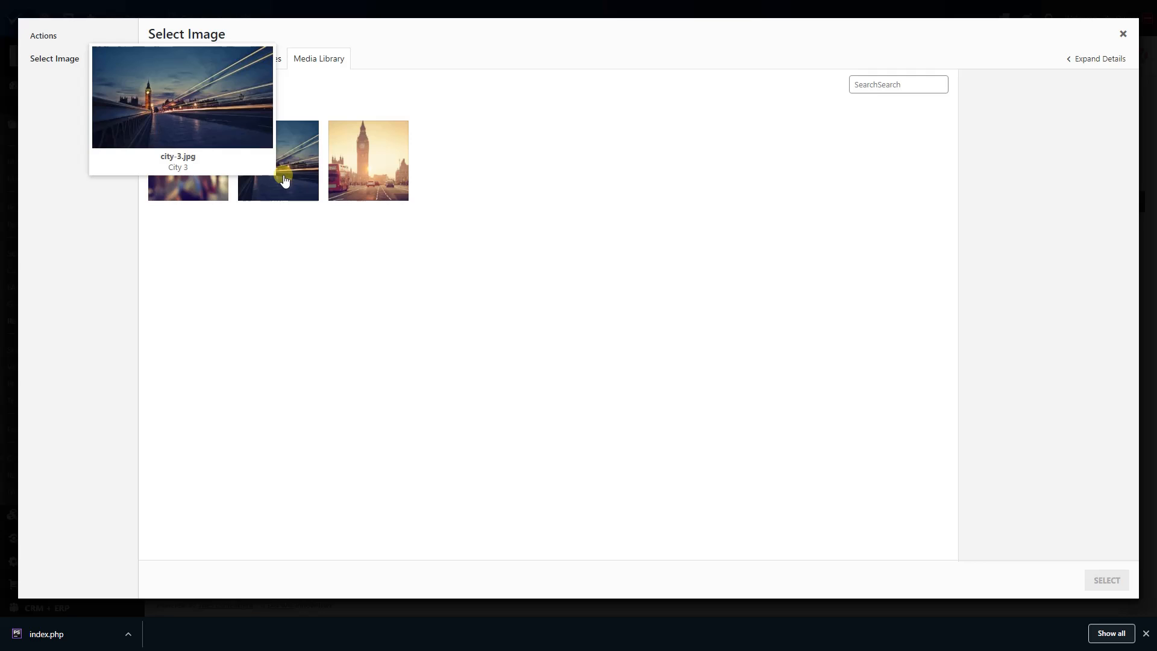
left_click(285, 180)
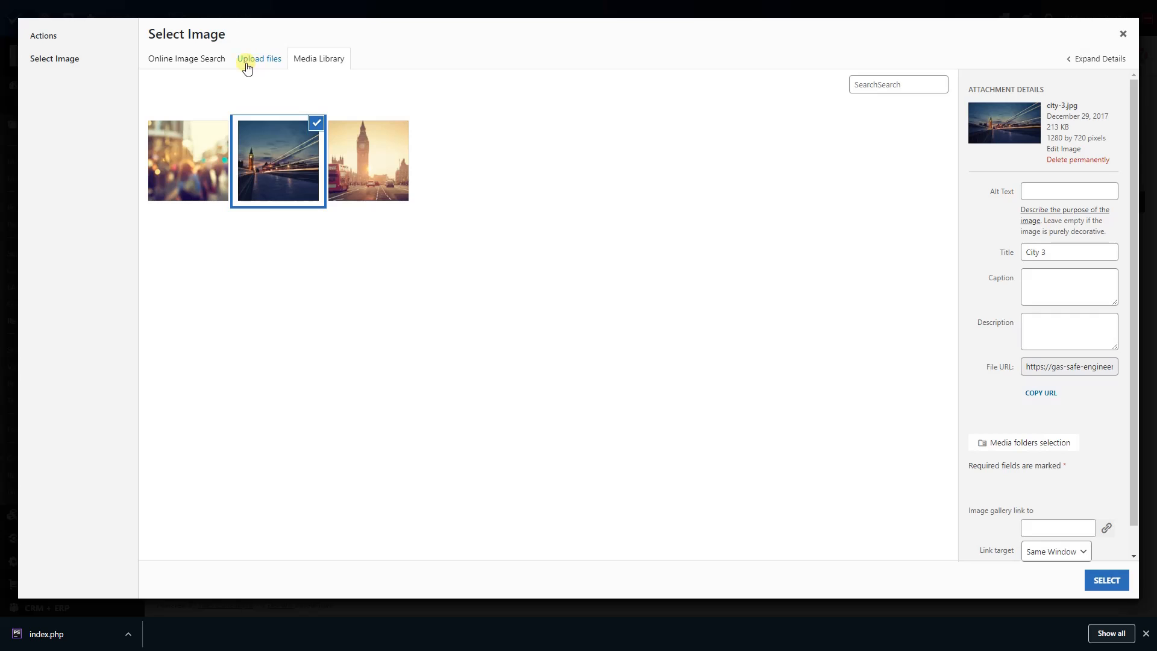
left_click(222, 68)
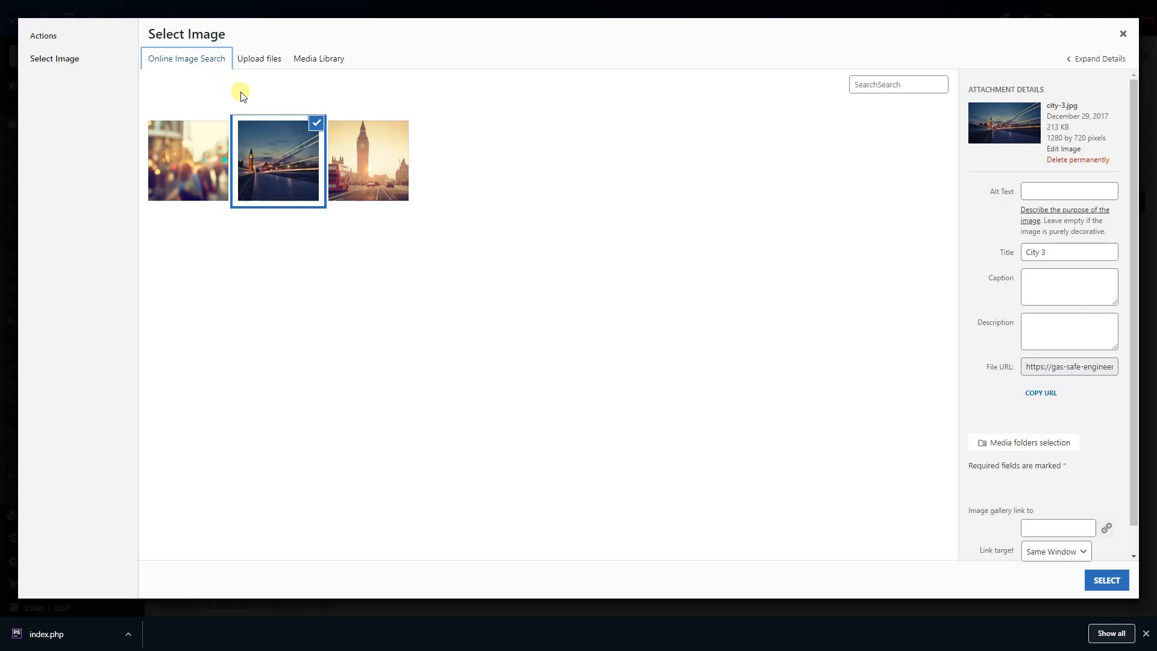
left_click_drag(270, 157, 271, 159)
left_click(270, 156)
left_click(270, 156)
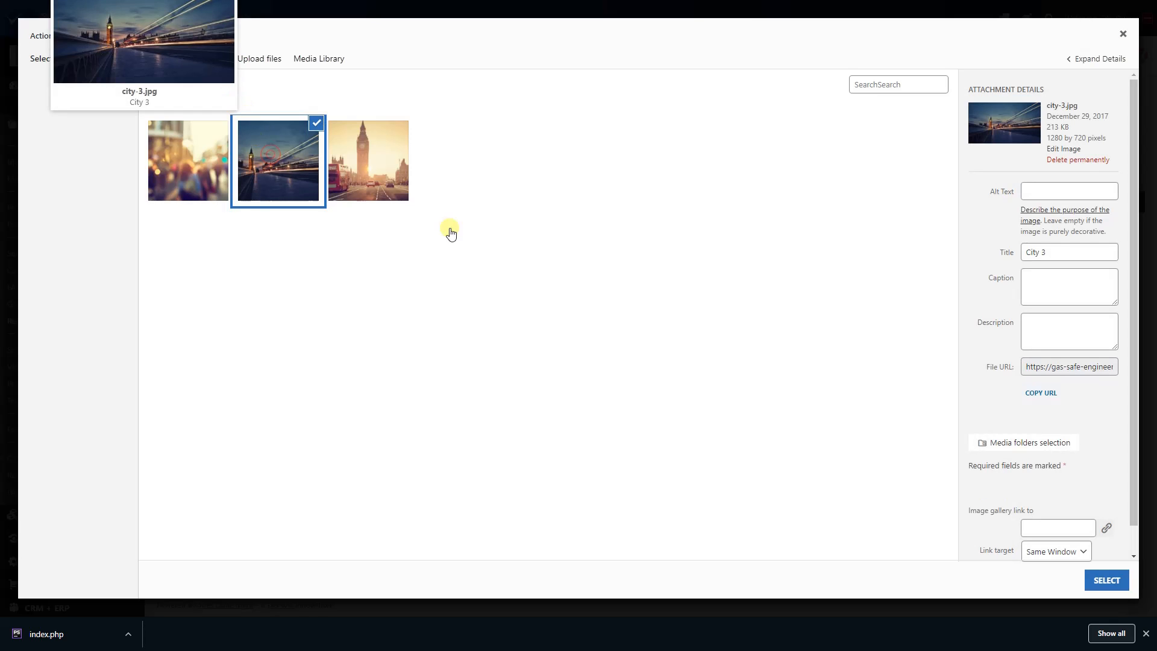
left_click(1116, 584)
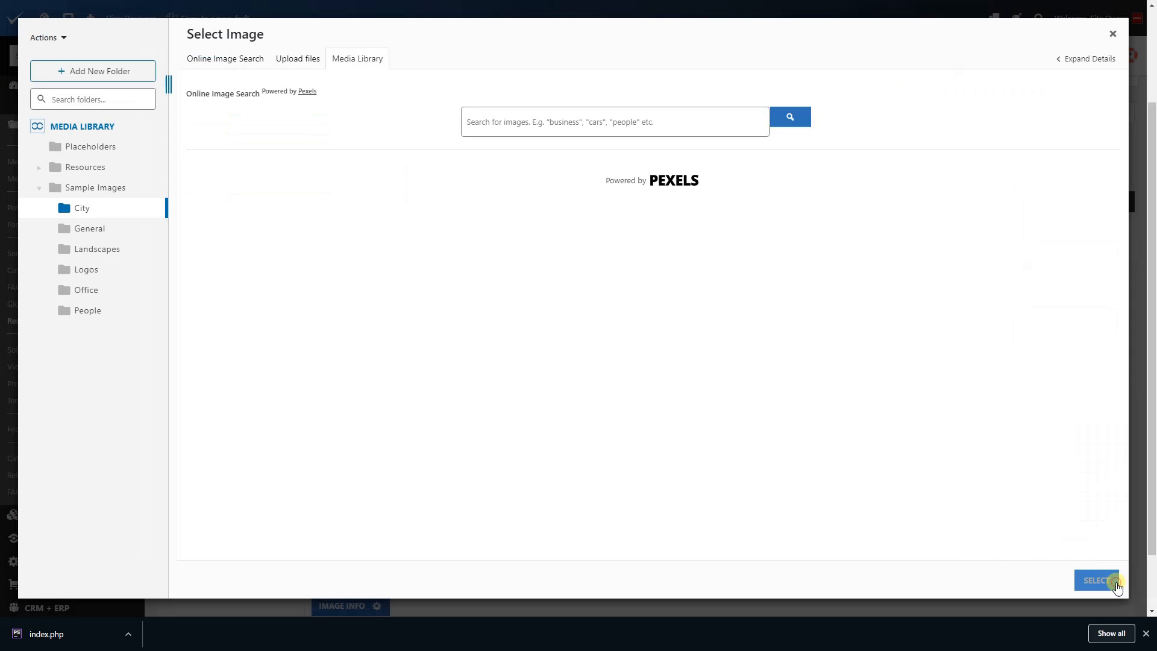
- Replace the resource image with city-4.jpg from the City folder of the media library and advance the tour to the thumbnail
left_click(342, 65)
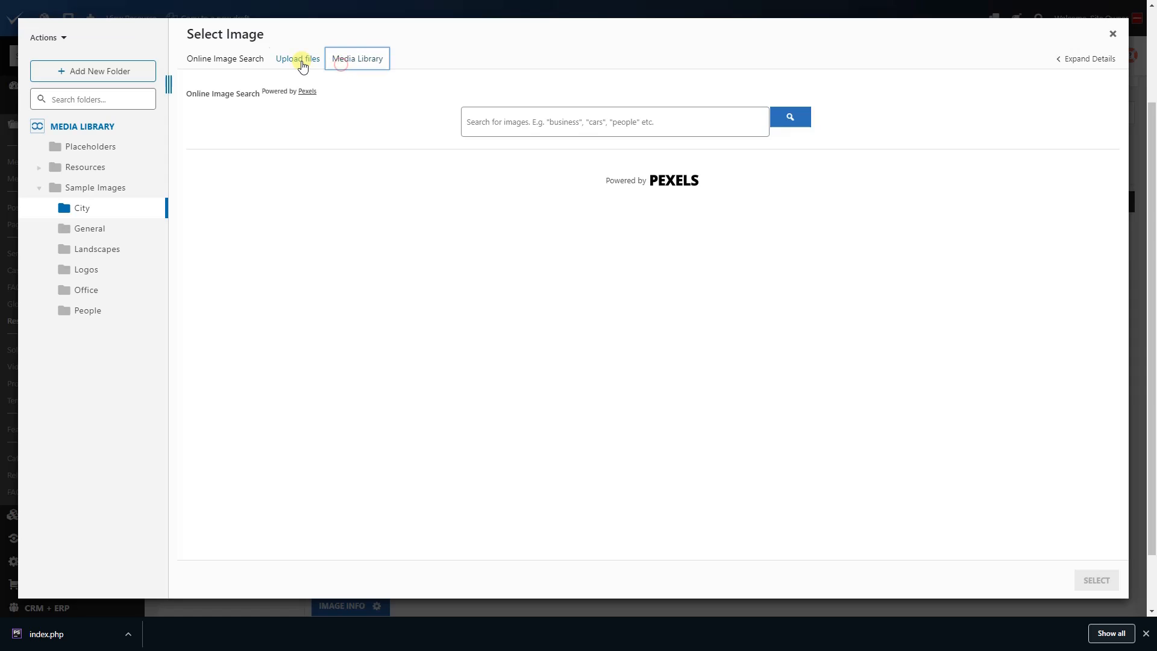
left_click(302, 63)
left_click(351, 61)
left_click(264, 161)
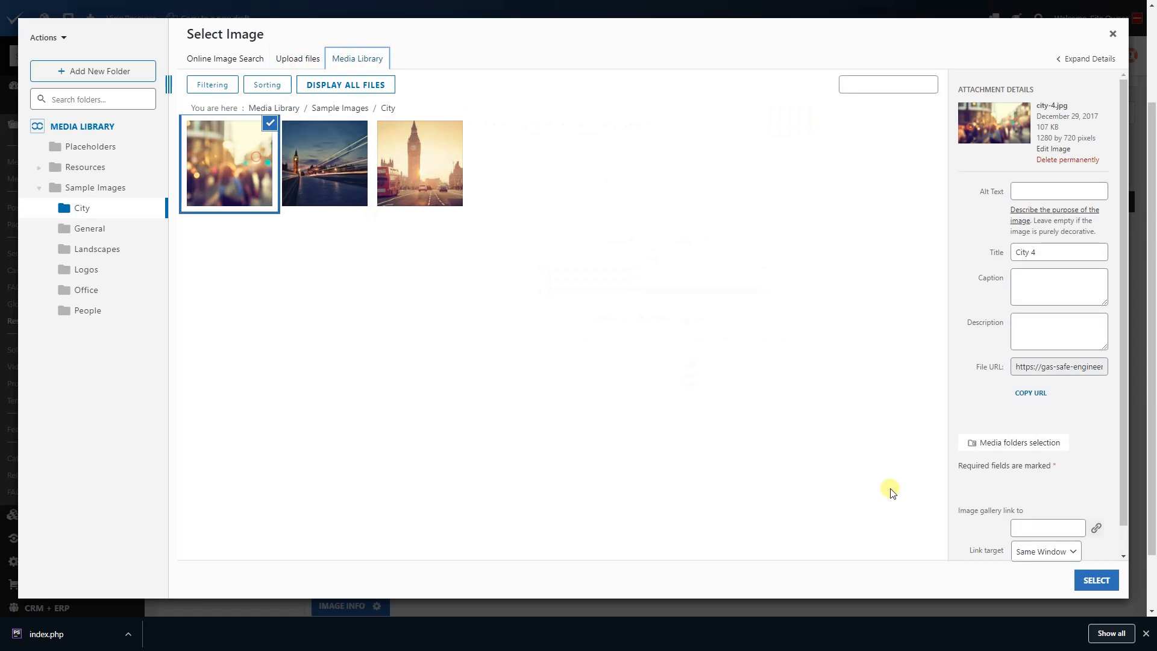
left_click(1096, 580)
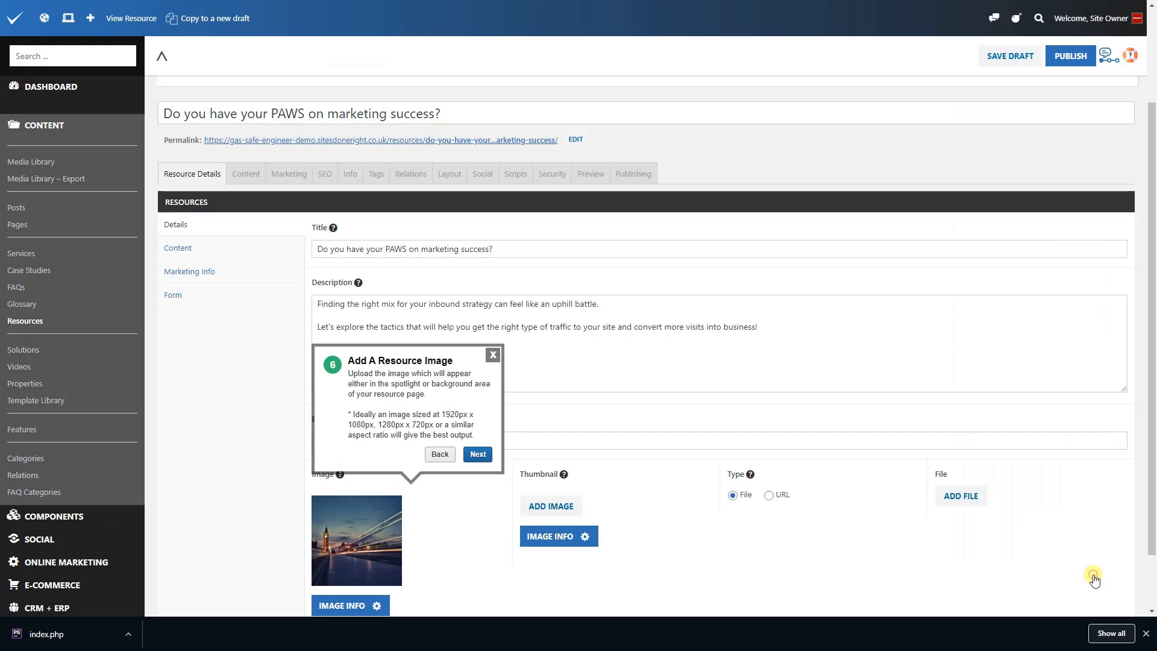
left_click(477, 453)
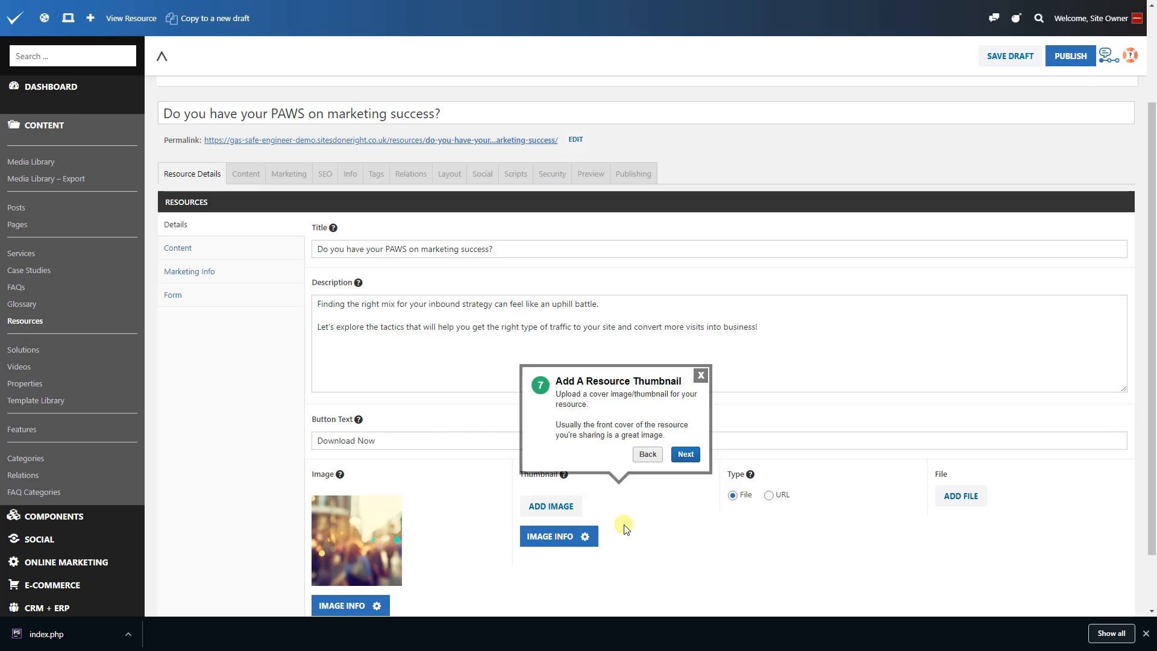
- Set paws-cover-title.jpg from the PAWS resources folder as the resource thumbnail and advance the tour to the resource type
left_click(577, 512)
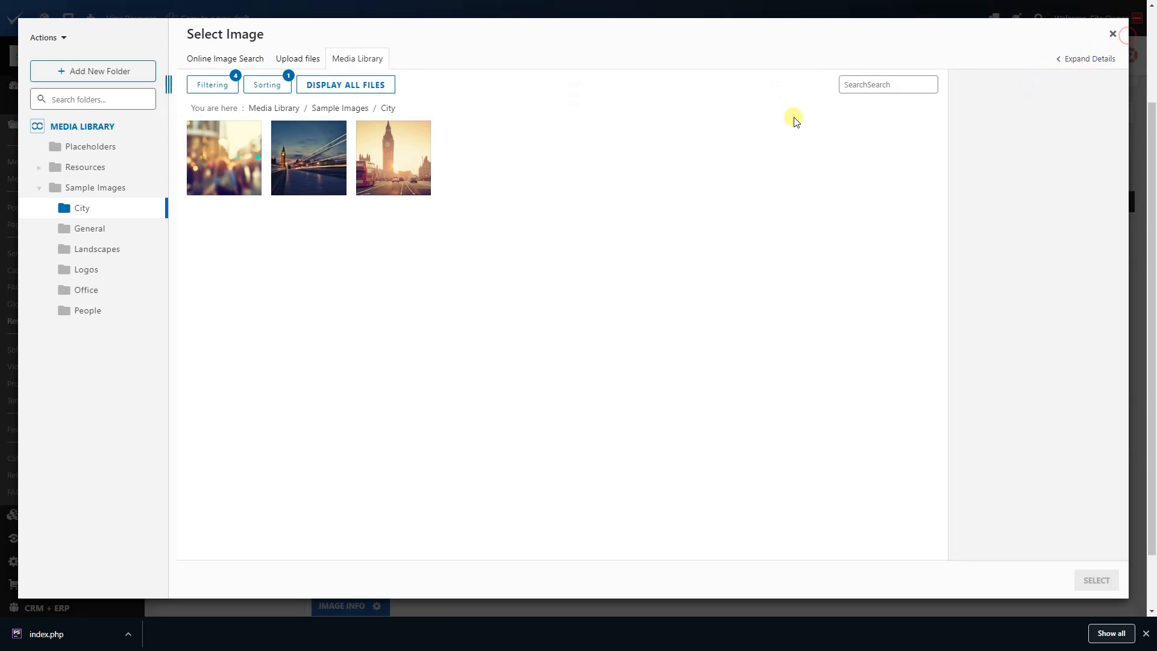
left_click(110, 168)
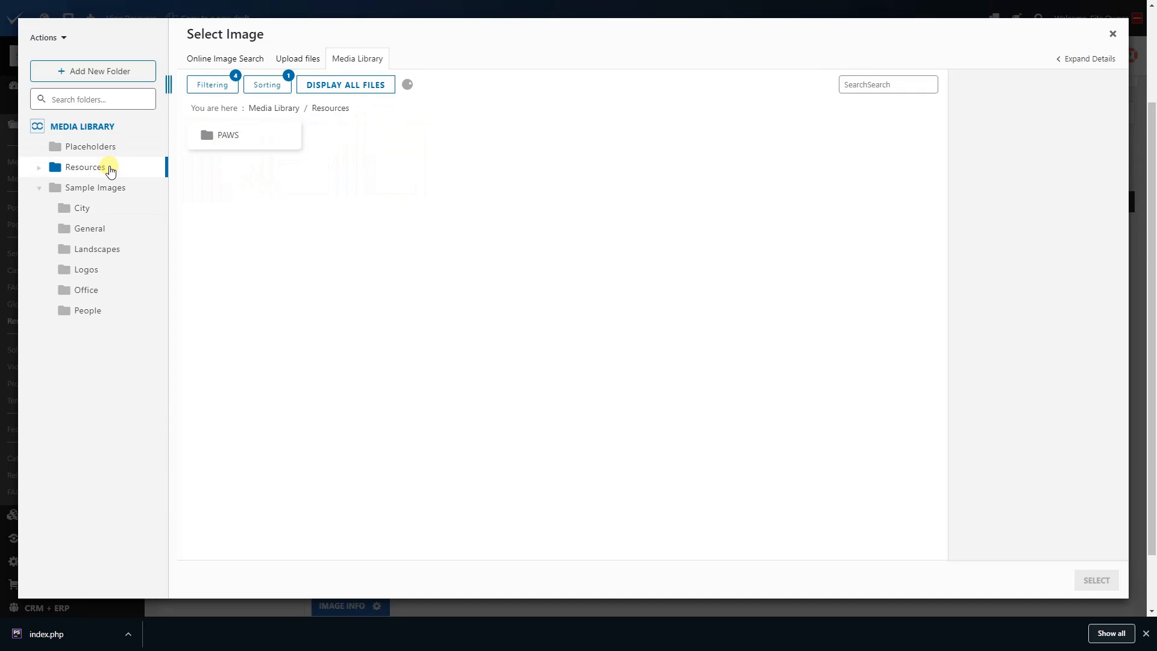
left_click(242, 139)
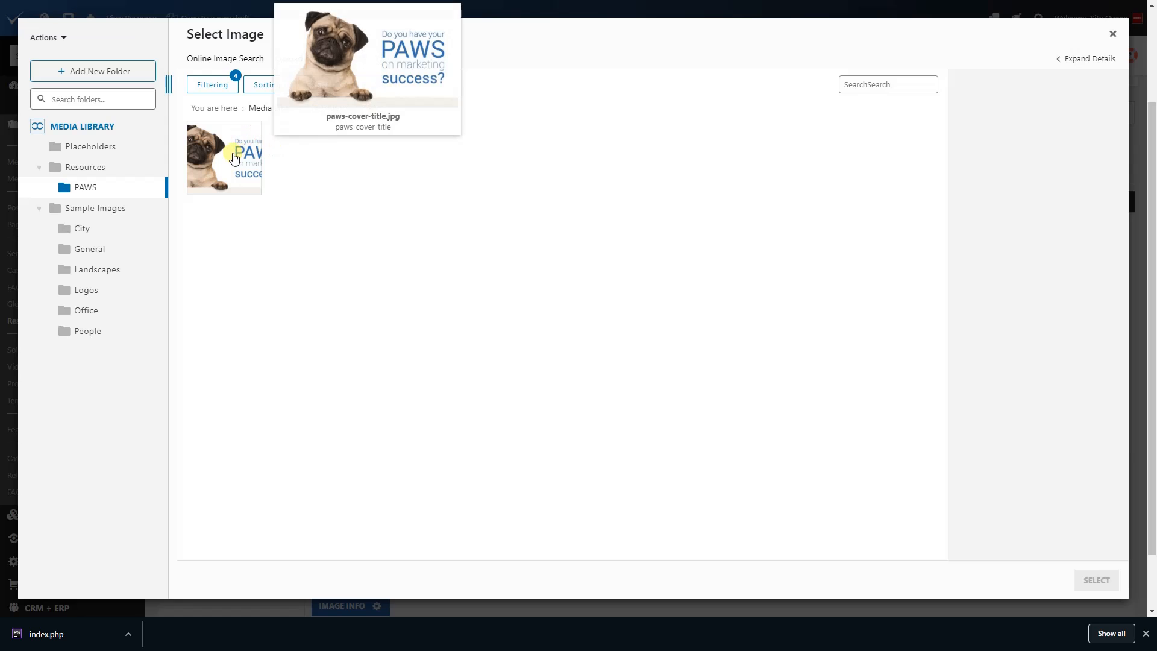
left_click(234, 158)
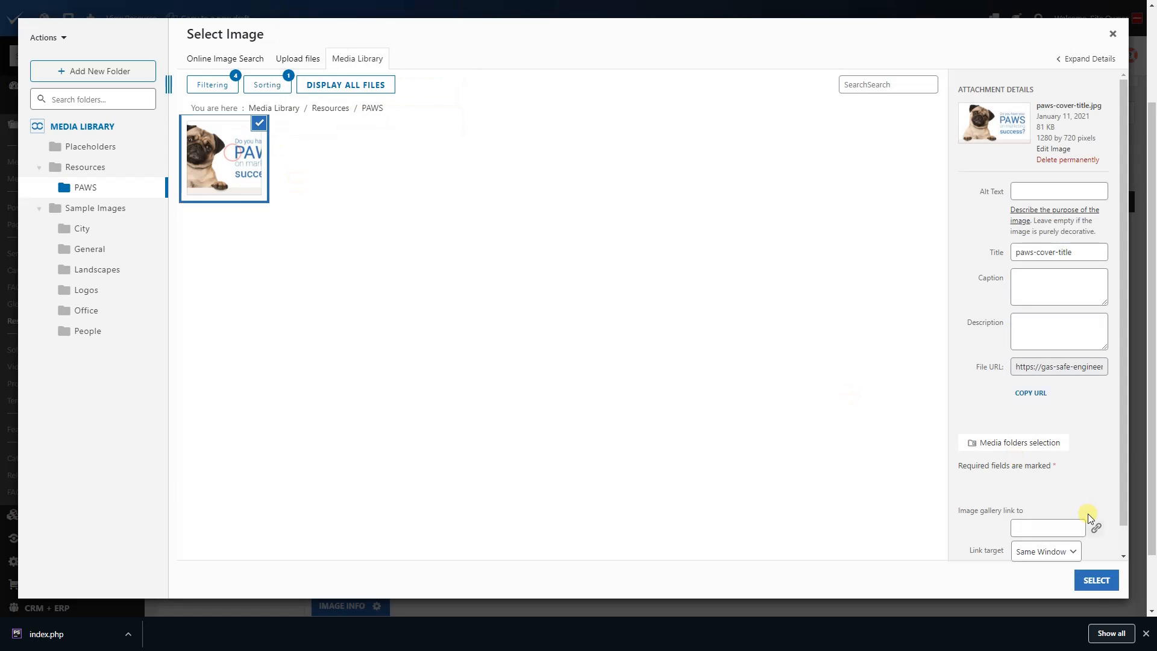
left_click(1096, 580)
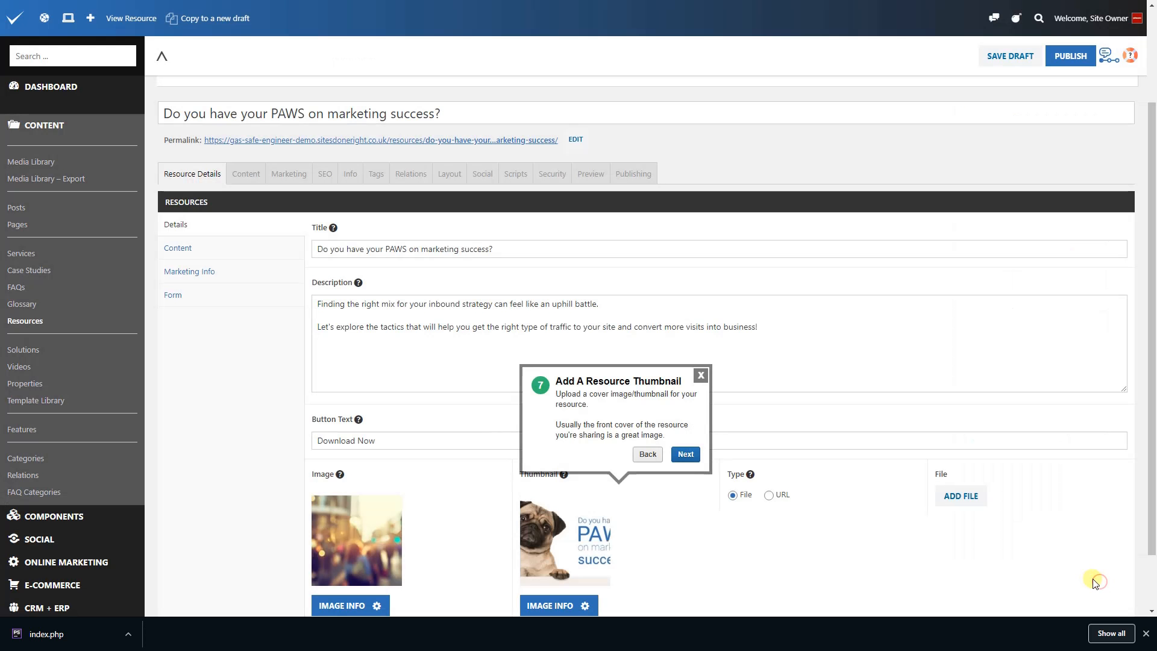
left_click(686, 454)
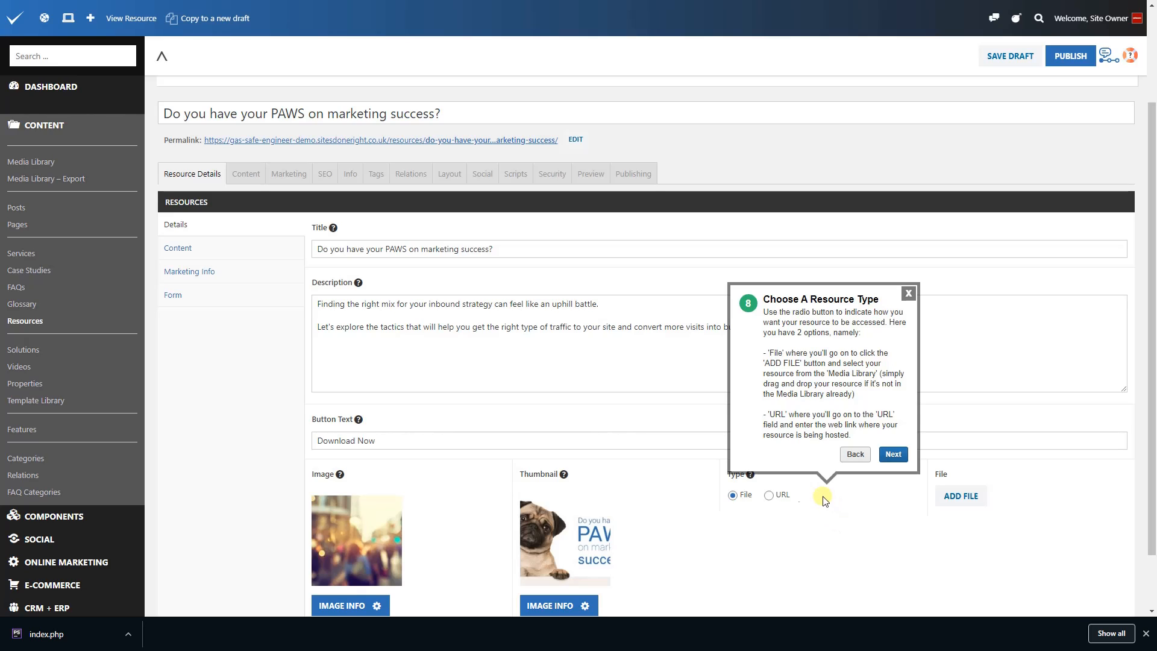
- Switch the resource type to URL and back to File, and advance the tour to the file attachment
left_click(785, 496)
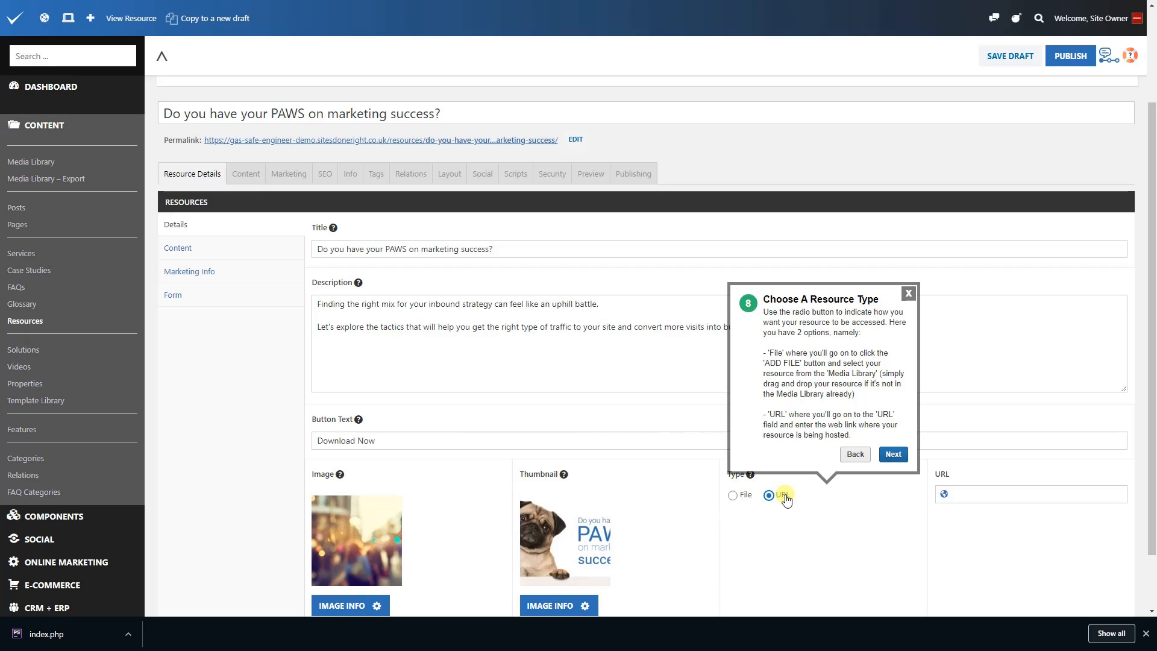
left_click(743, 496)
left_click(877, 456)
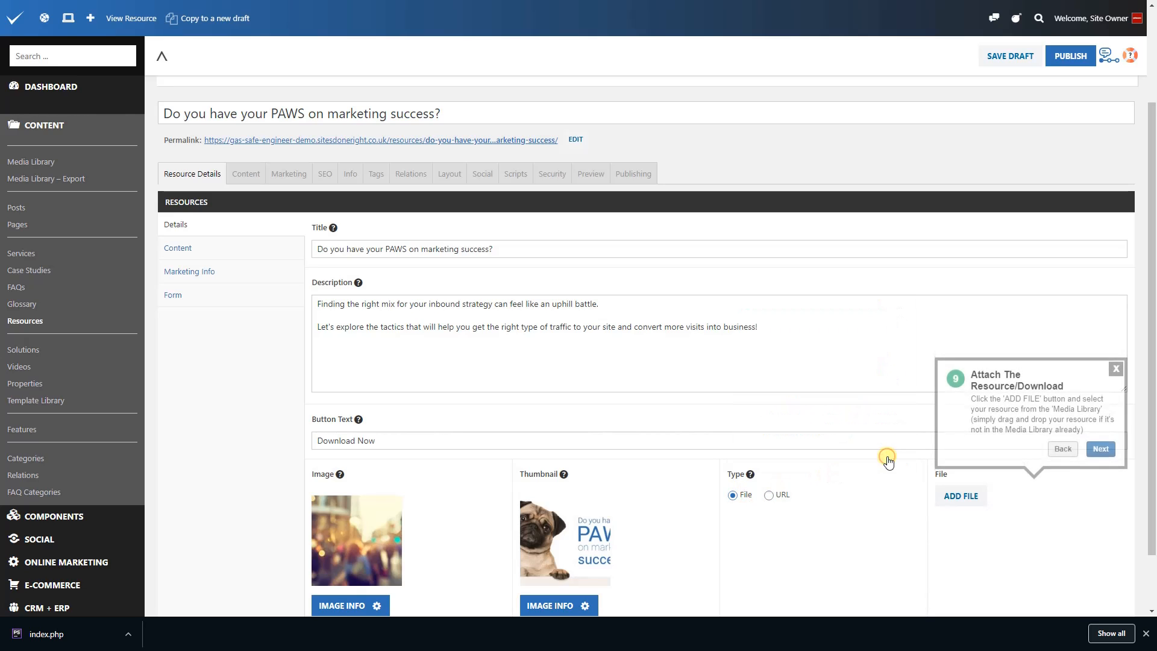
- Attach sdr-do-you-have-your-paws-on-marketing-success.pdf from the PAWS folder as the resource file and advance the tour to the content section
left_click(967, 497)
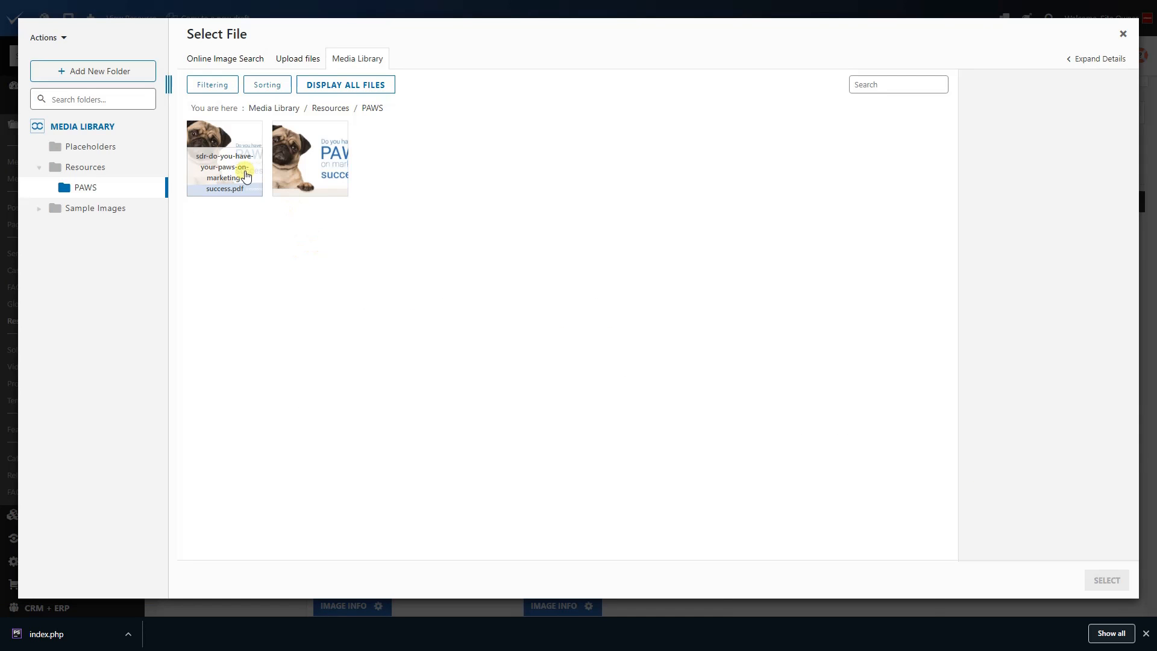
left_click(245, 175)
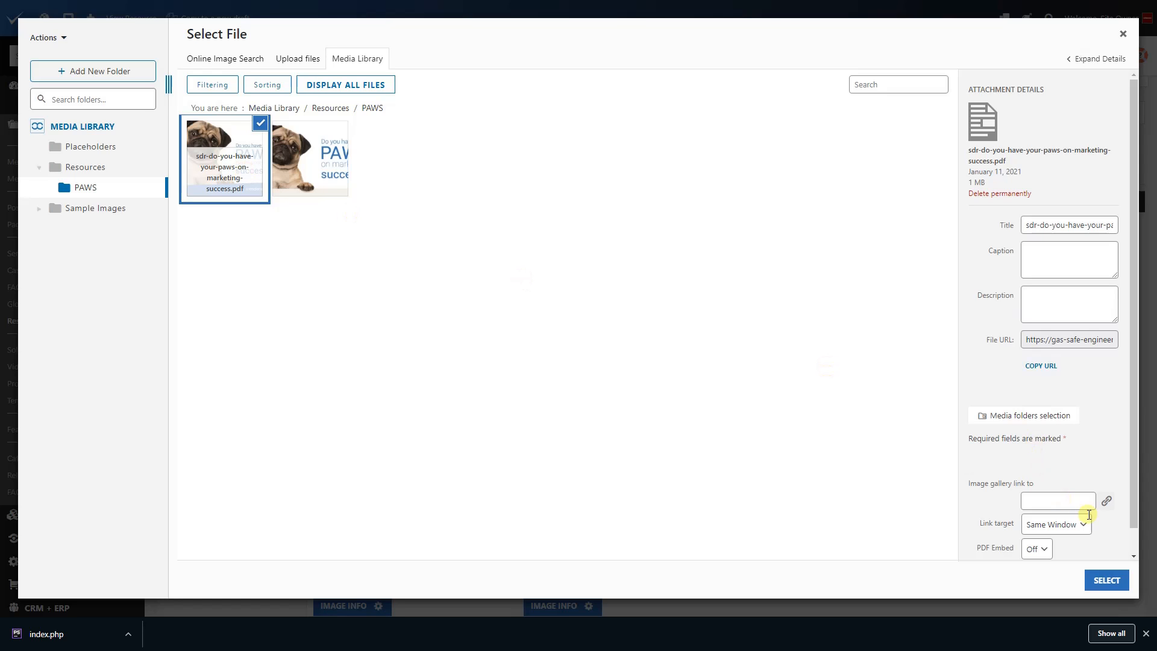
left_click(1096, 581)
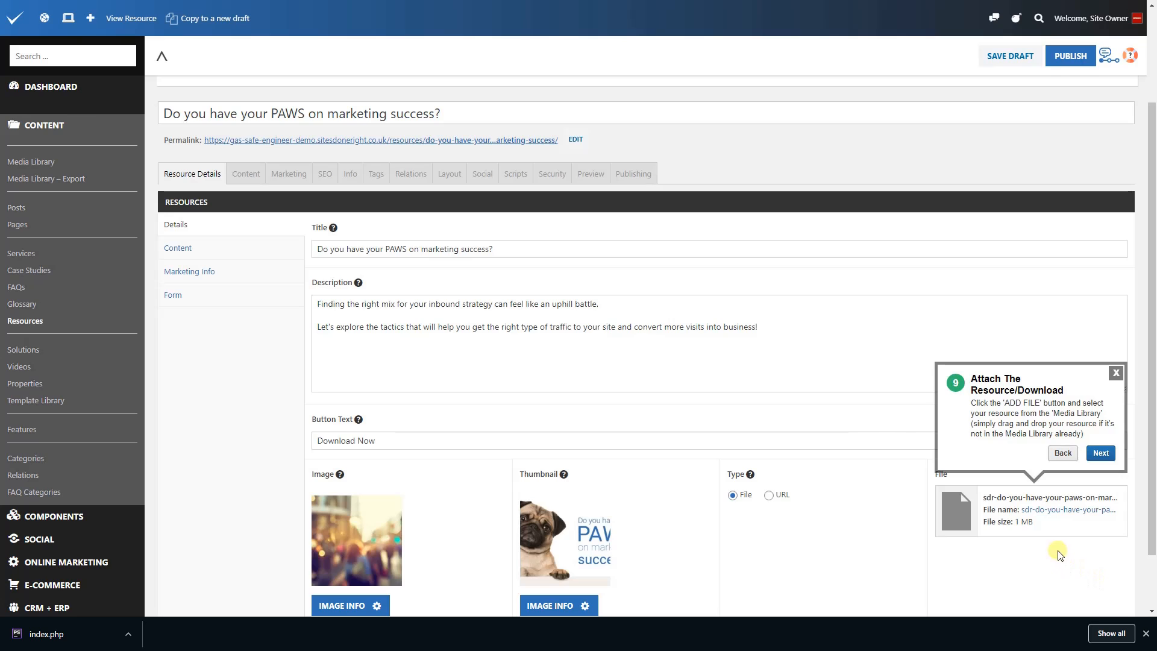
left_click(1102, 456)
left_click(1101, 454)
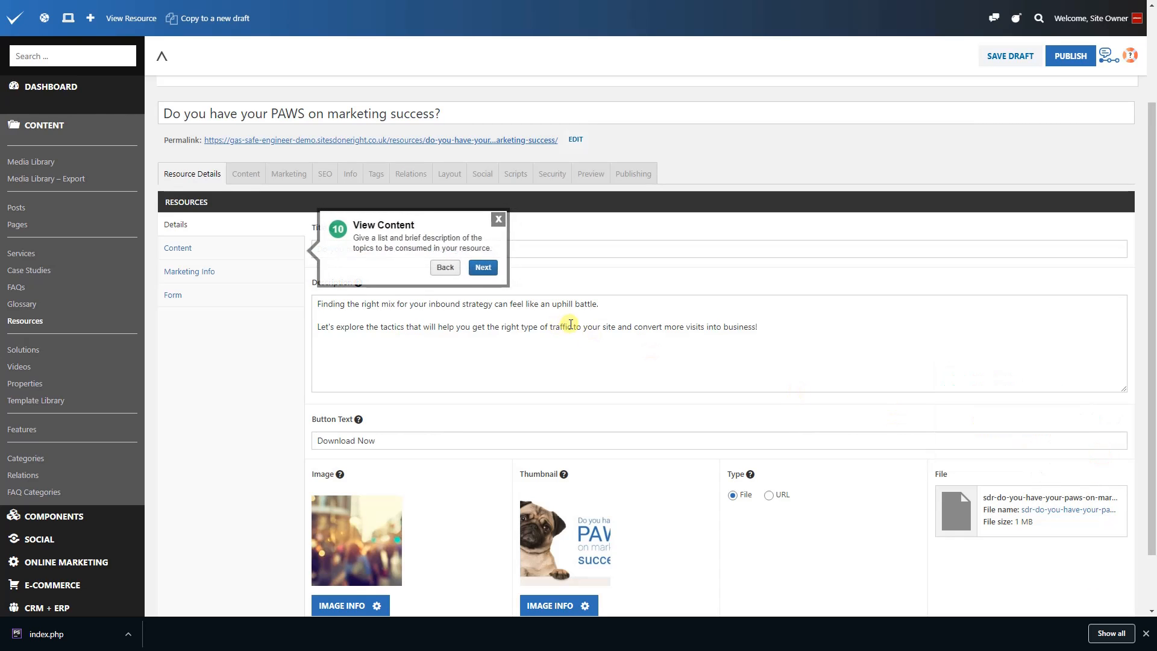
- Add a first content item titled "Pull in traffic" with text "Learn the steps and actions you can undertake to get more people on your site"
left_click(256, 257)
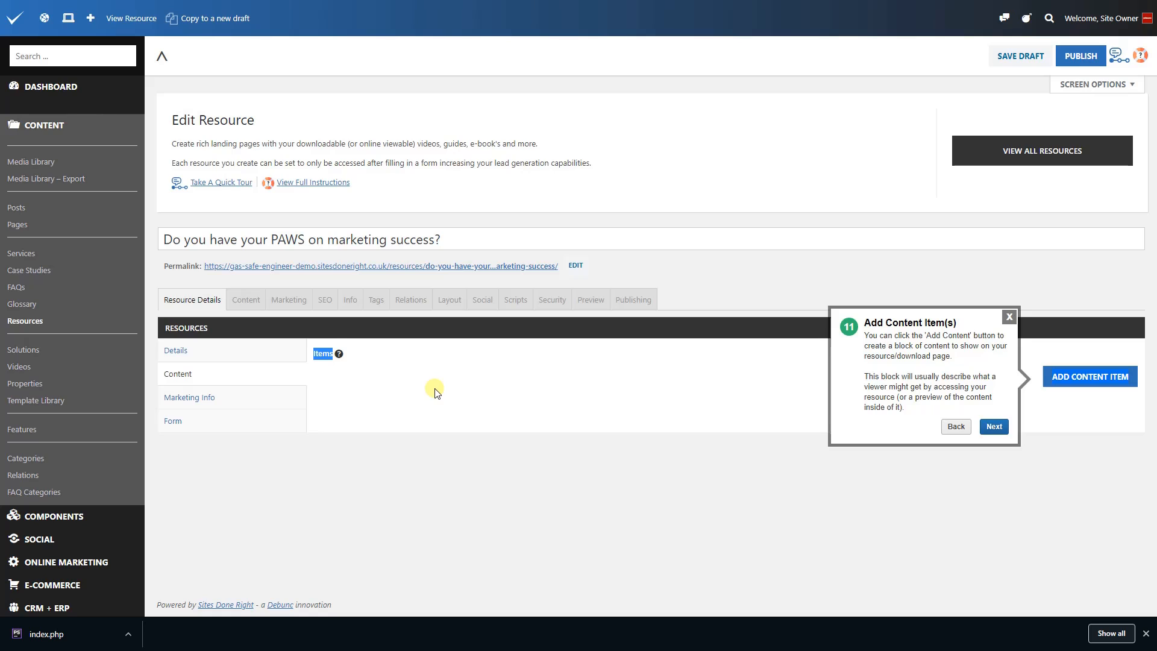
left_click(992, 426)
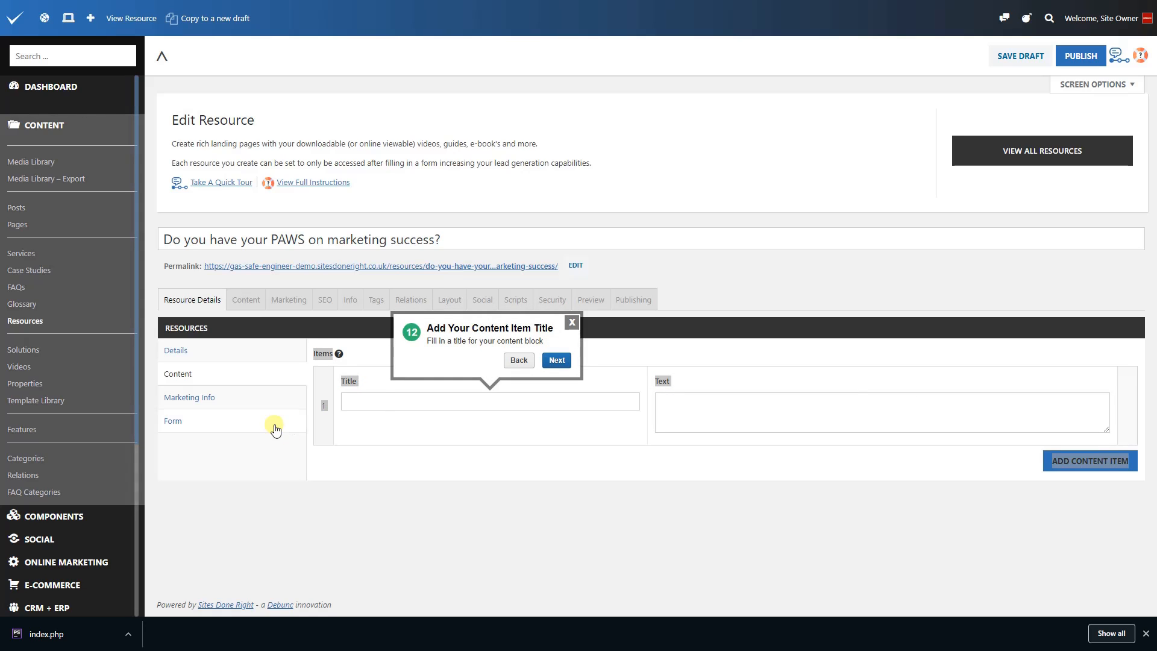
left_click(380, 401)
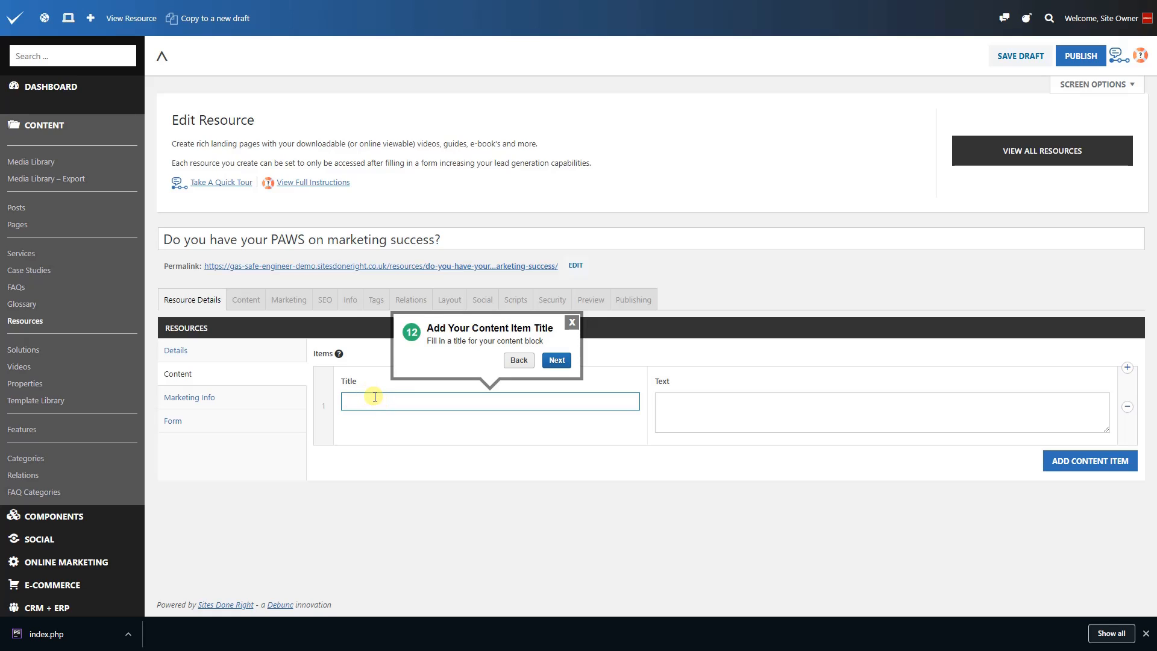
type("Pull in traffic")
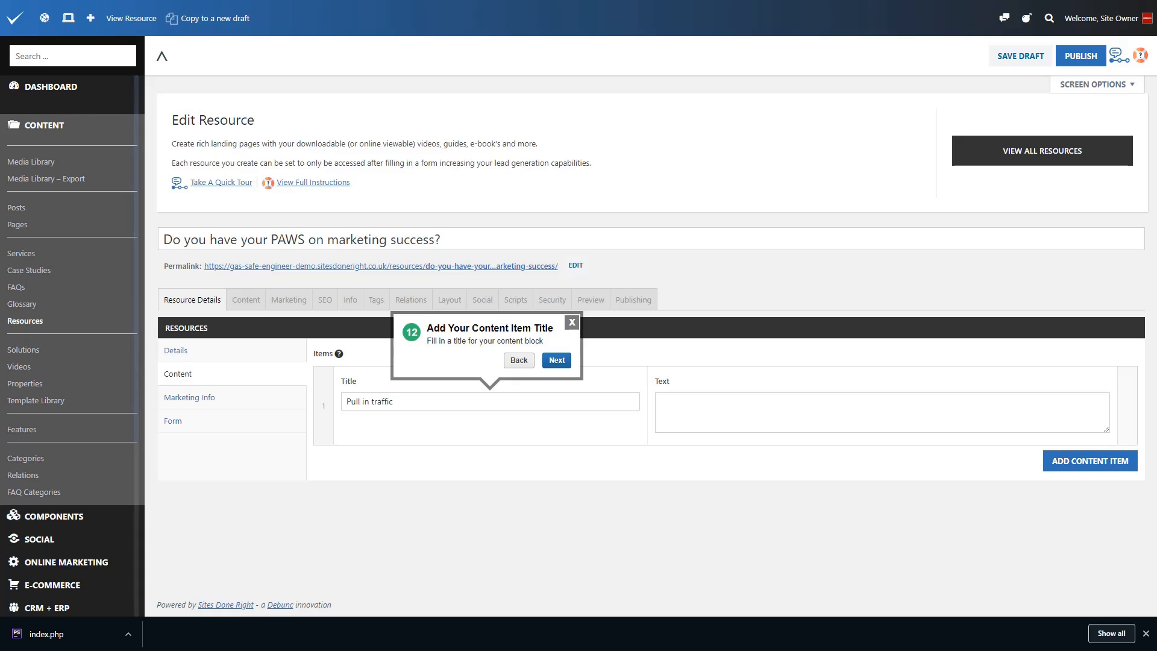
left_click(694, 416)
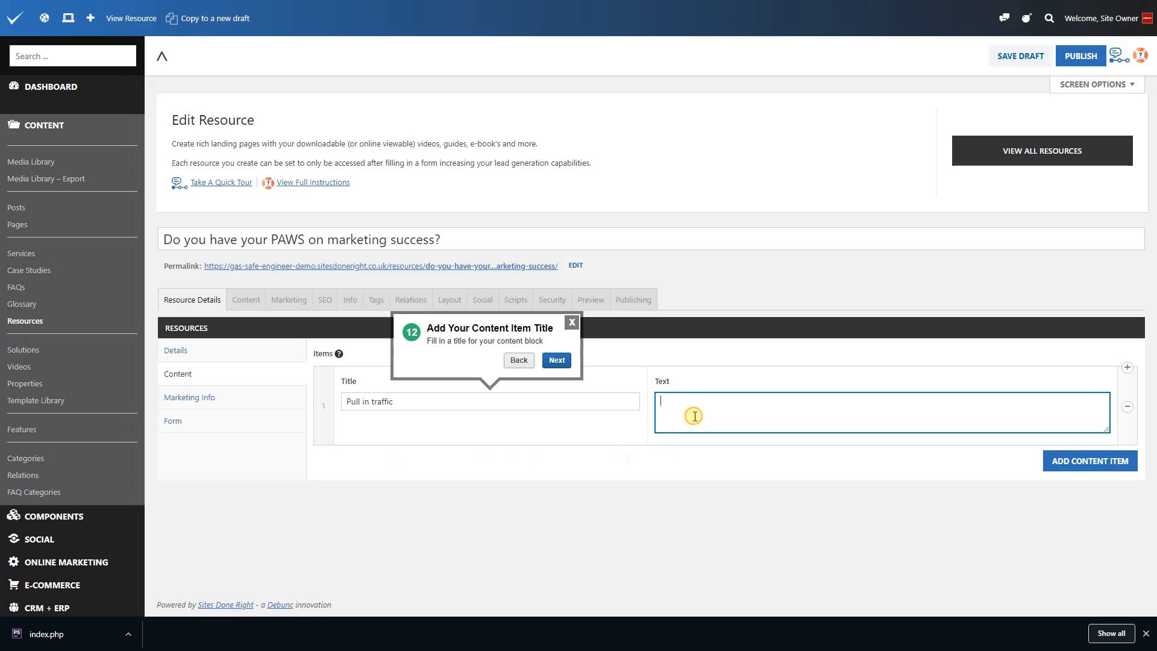
type("Learn the steps and actions you can undertake to get more people on your site")
left_click(555, 361)
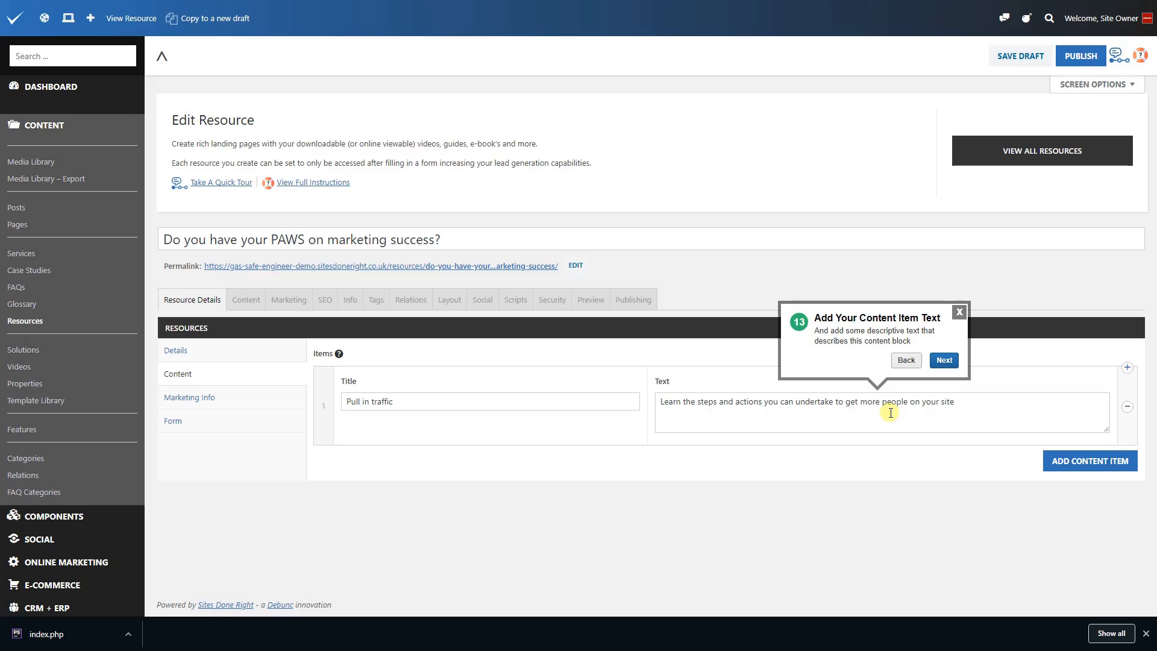
left_click(941, 362)
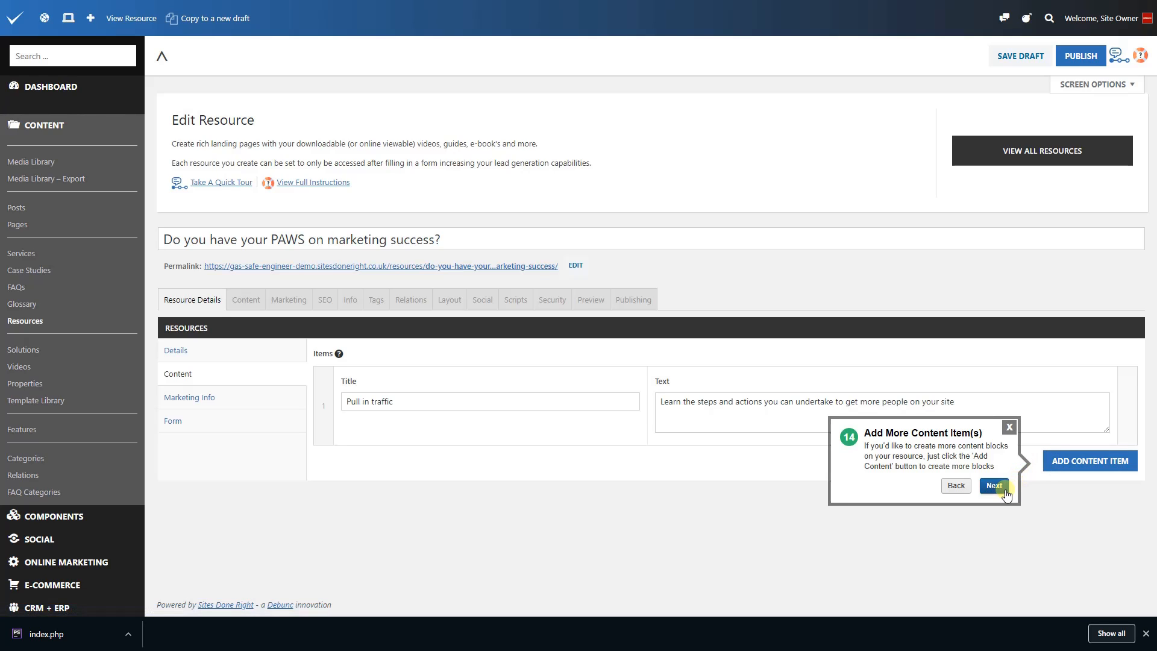
- Add a second content item titled "Appeal to visitors" with the text "How to engage and convert traffic into leads you can follow up with"
left_click(1072, 472)
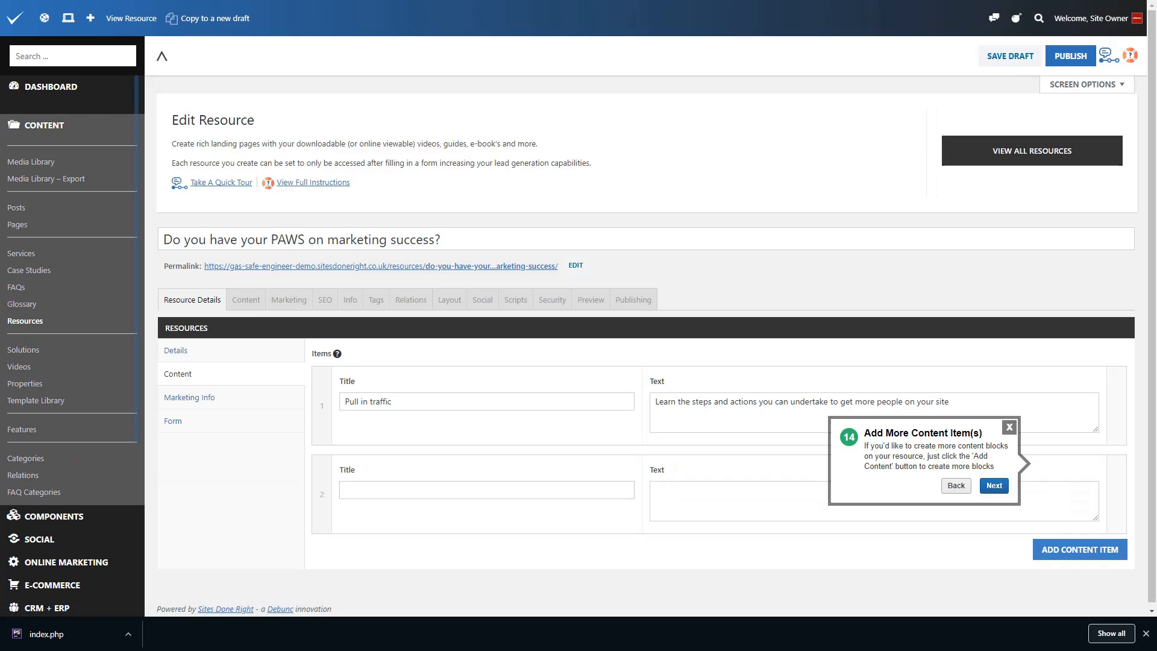
left_click(366, 488)
type("Appeal to visitors")
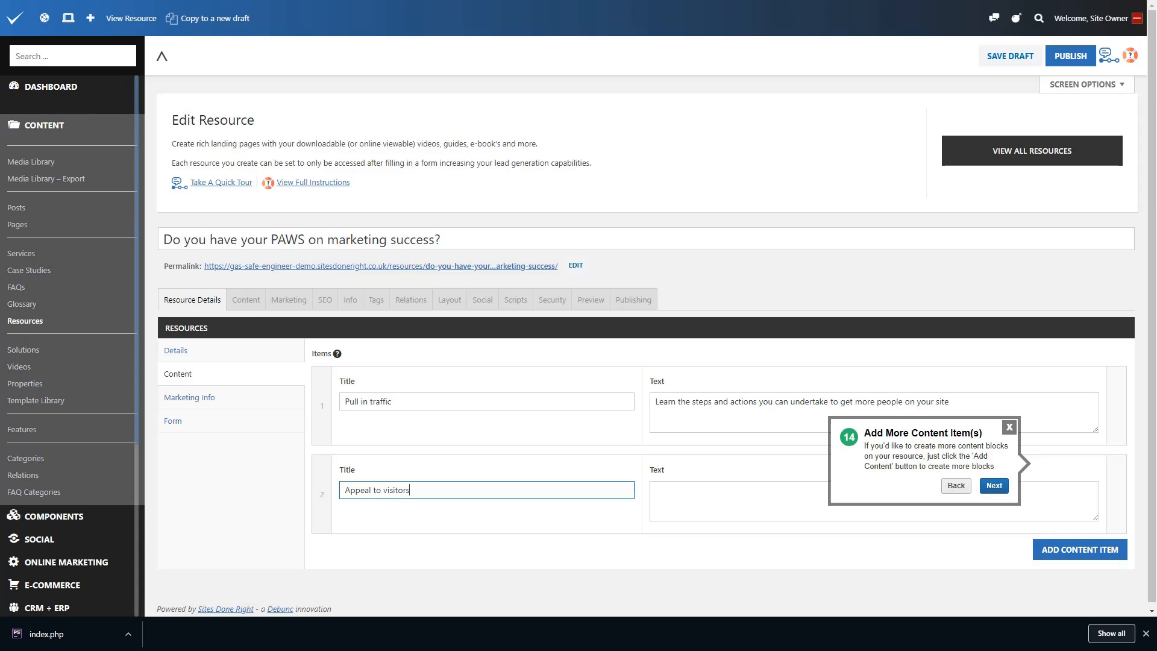
left_click(679, 486)
key("ctrl+v")
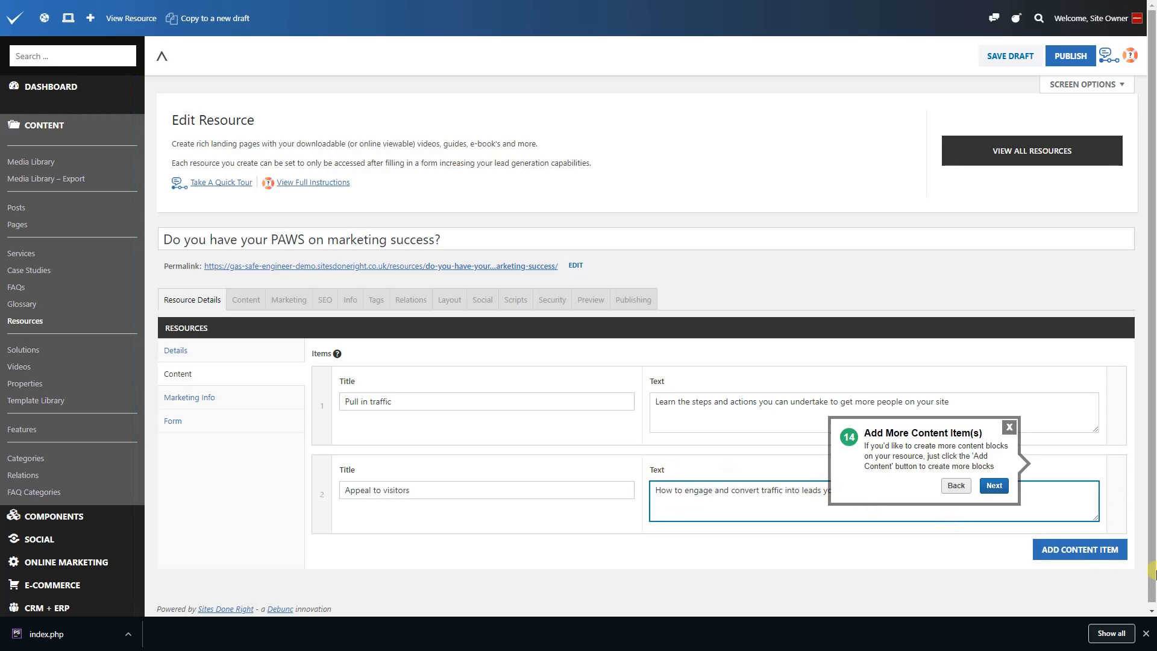
- Add a third content item titled "Win more and better business" with the text "By better qualifying leads earlier in the sales process"
left_click(1105, 550)
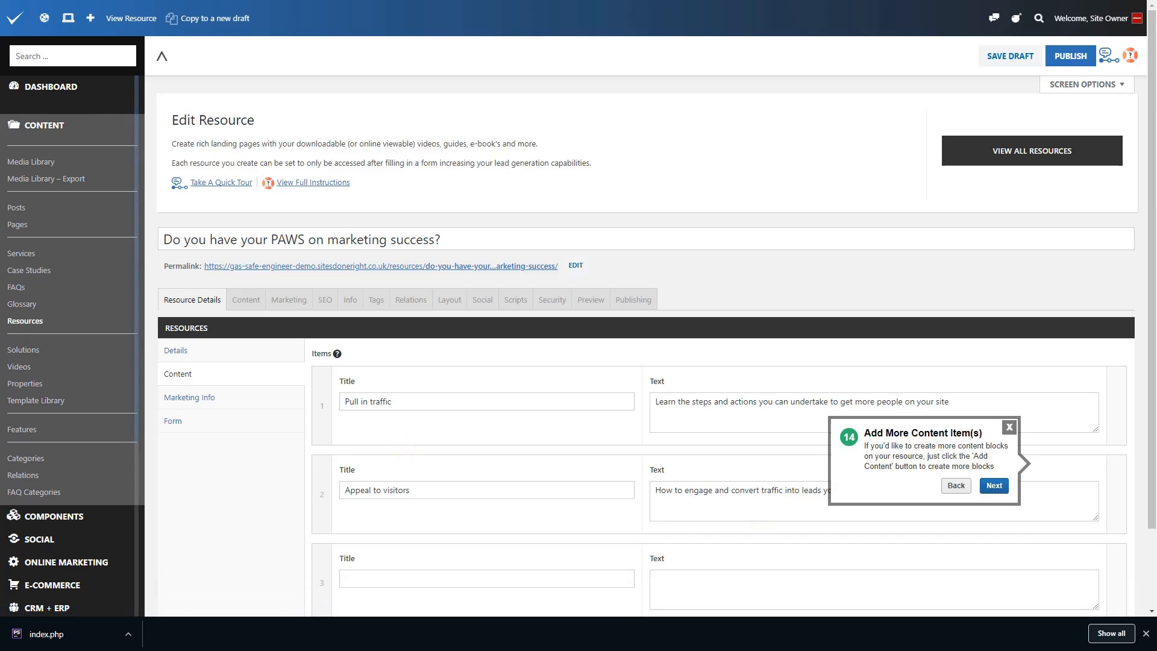
left_click(416, 578)
type("Win more and better business")
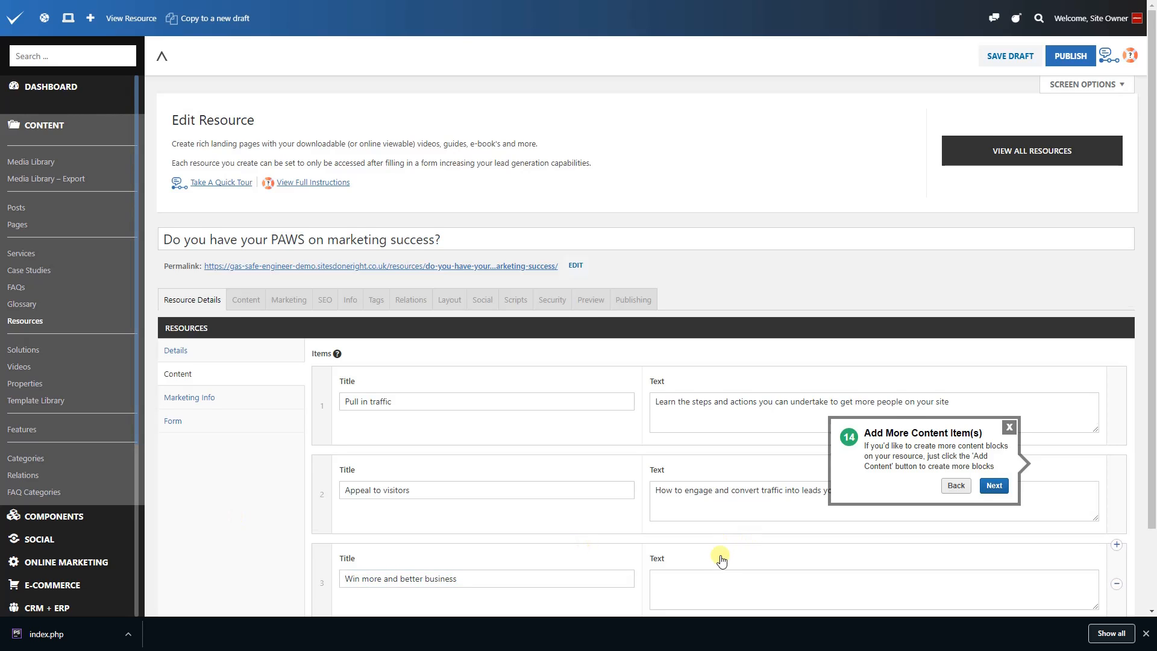
scroll(711, 543, "down", 2)
left_click(692, 495)
type("By better qualifying leads earlier in the sales process")
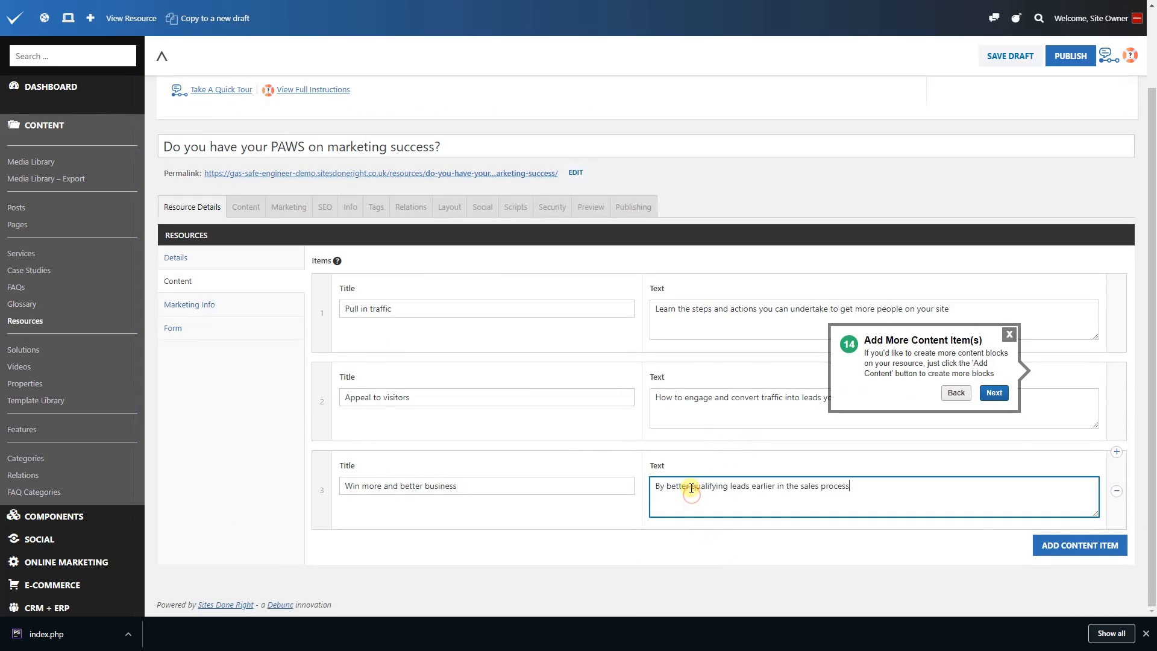
- Add a content item "Satisfy users" with the text "See the approach for building a customer base that loves you, not just needs you"
left_click(1104, 547)
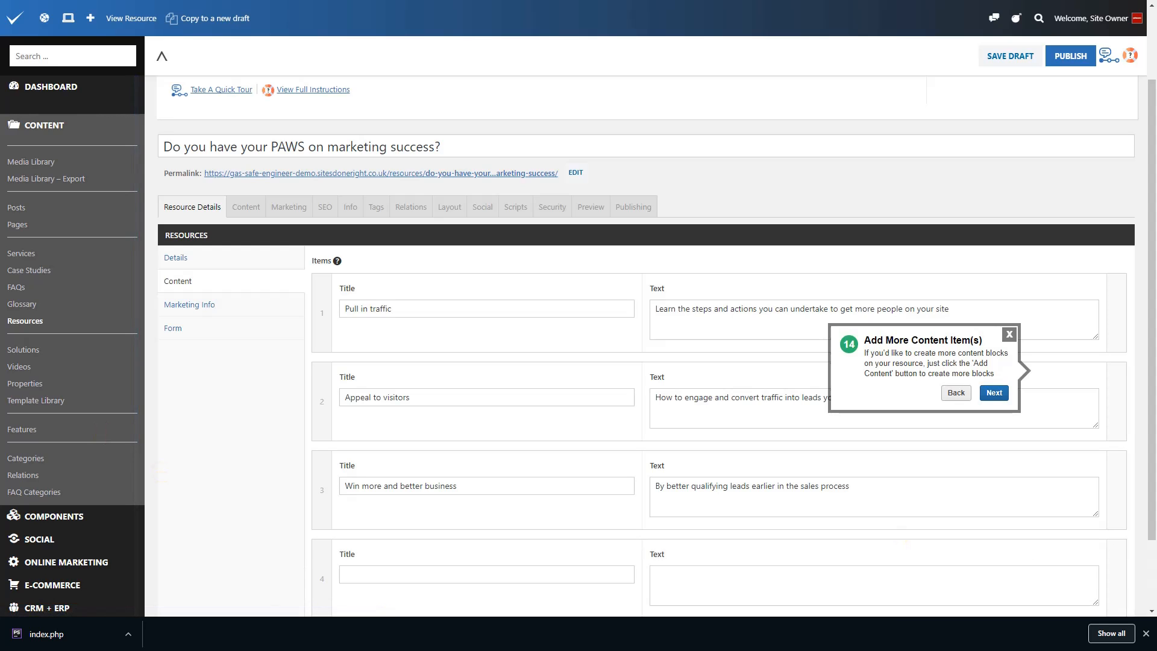
left_click(425, 572)
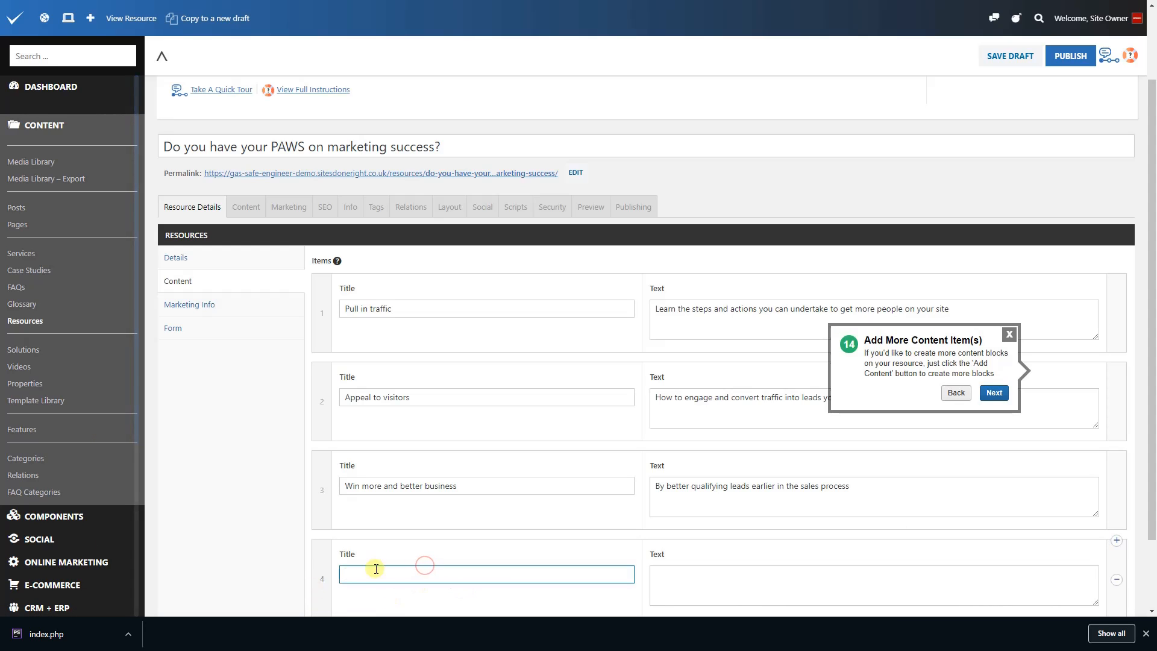
type("Satisfy users")
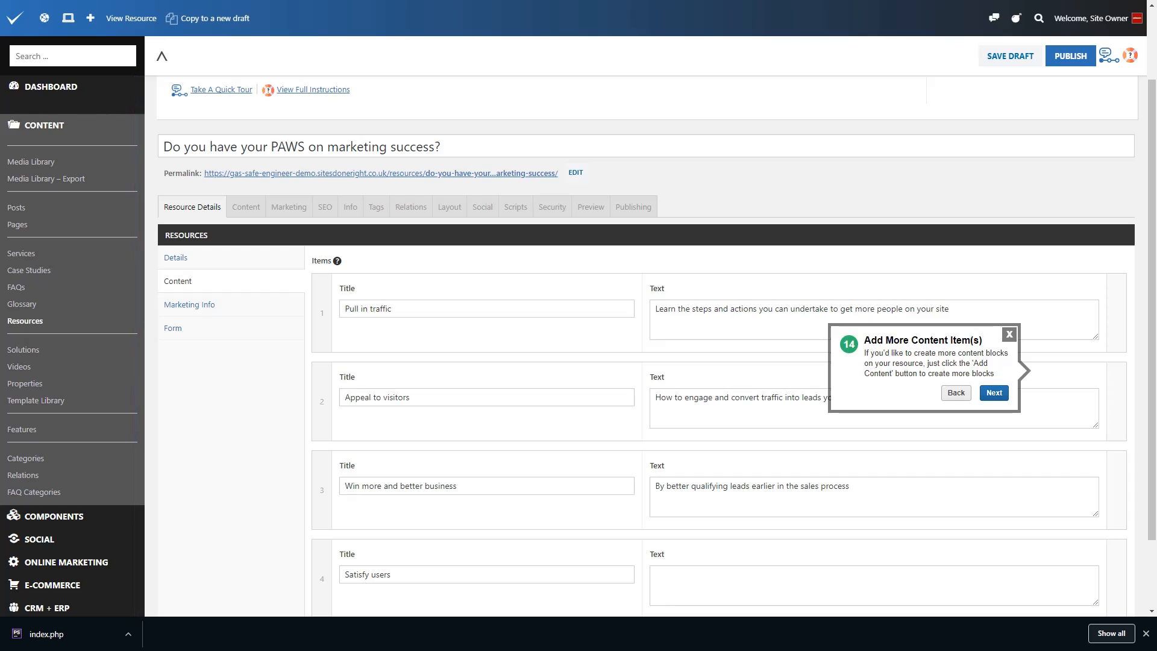
left_click(667, 584)
left_click(667, 584)
type("See the approach for building a customer base that loves you, not just needs you")
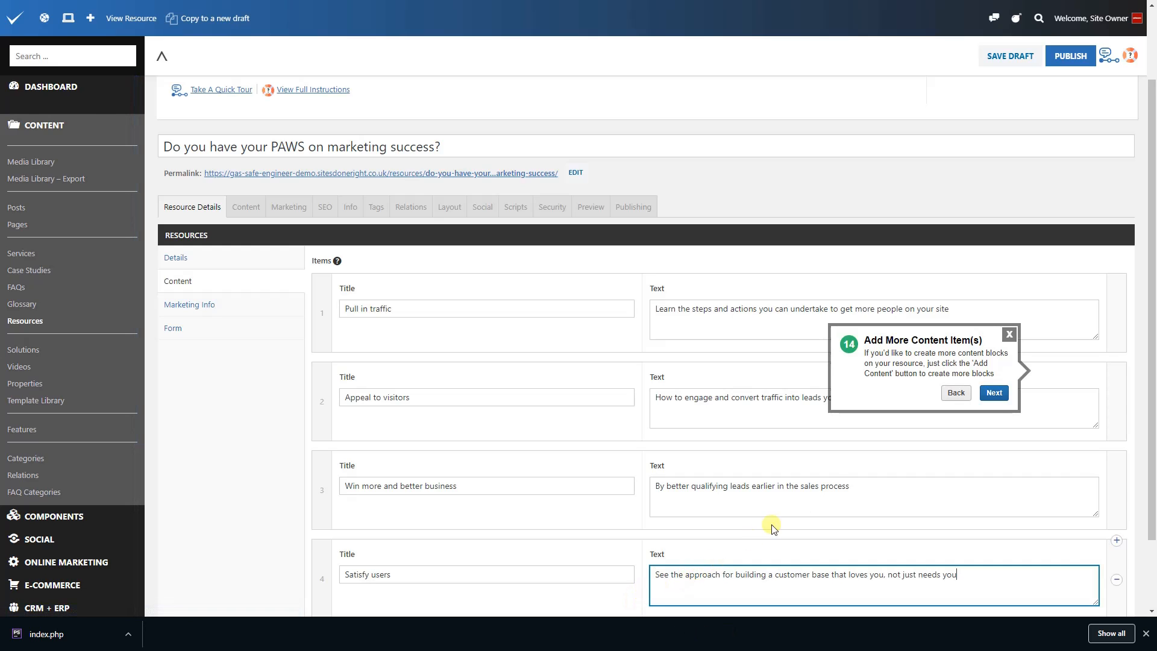
- Advance the tour into the marketing info section and past the marketing title to the marketing type, leaving the title blank
left_click(996, 393)
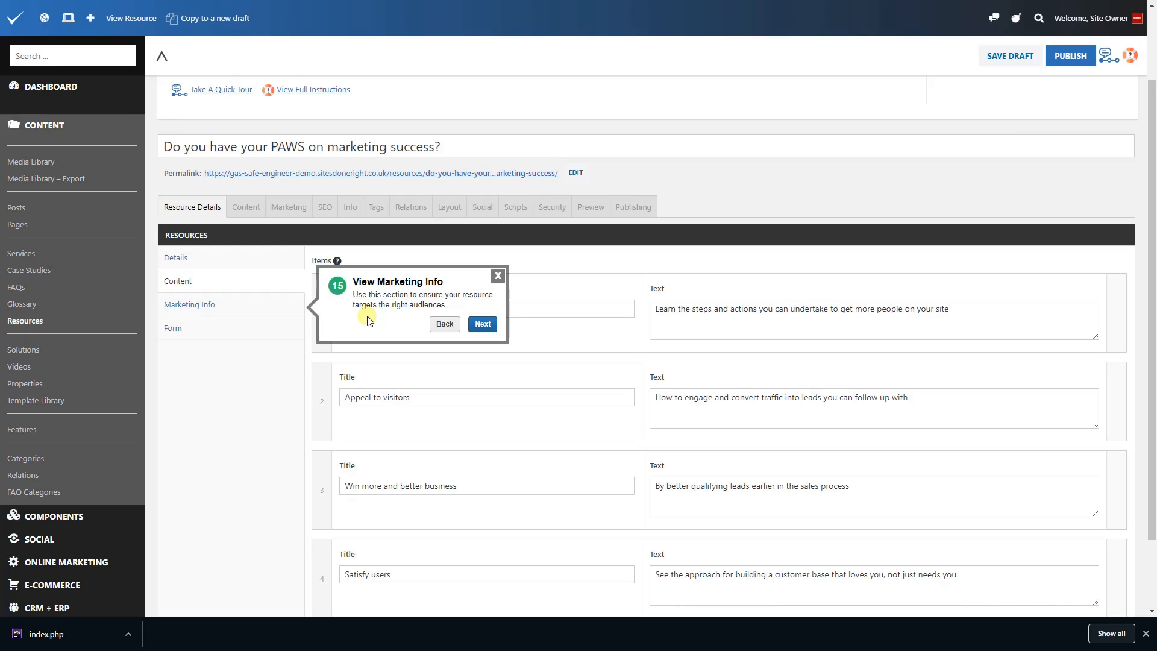
left_click(482, 324)
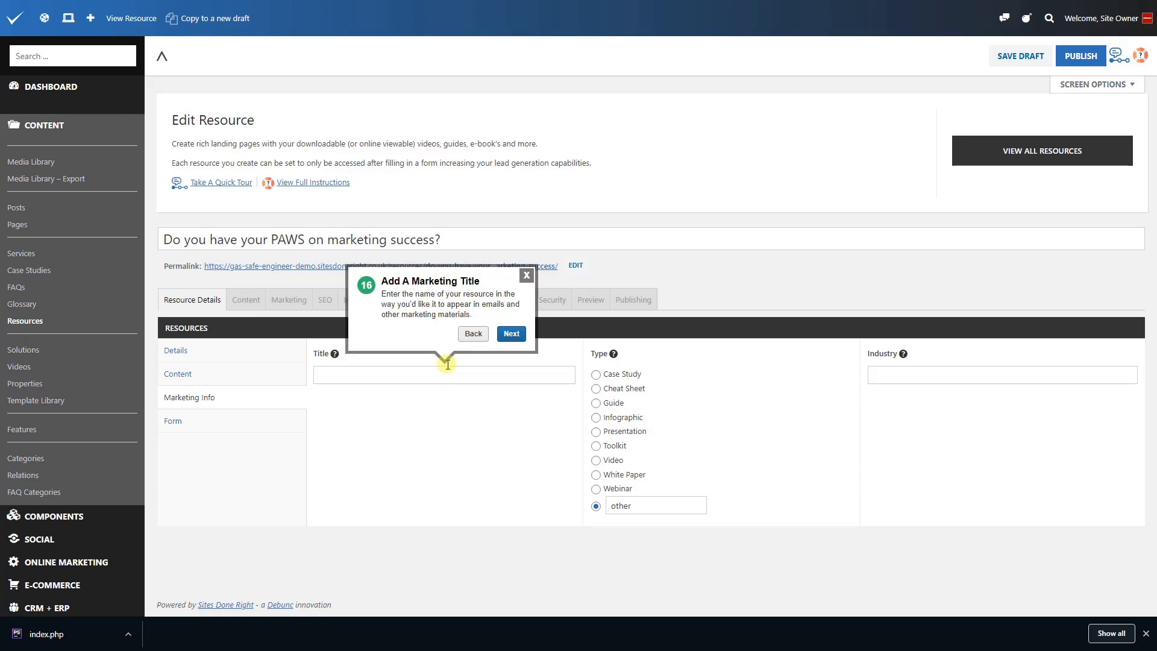
left_click(517, 335)
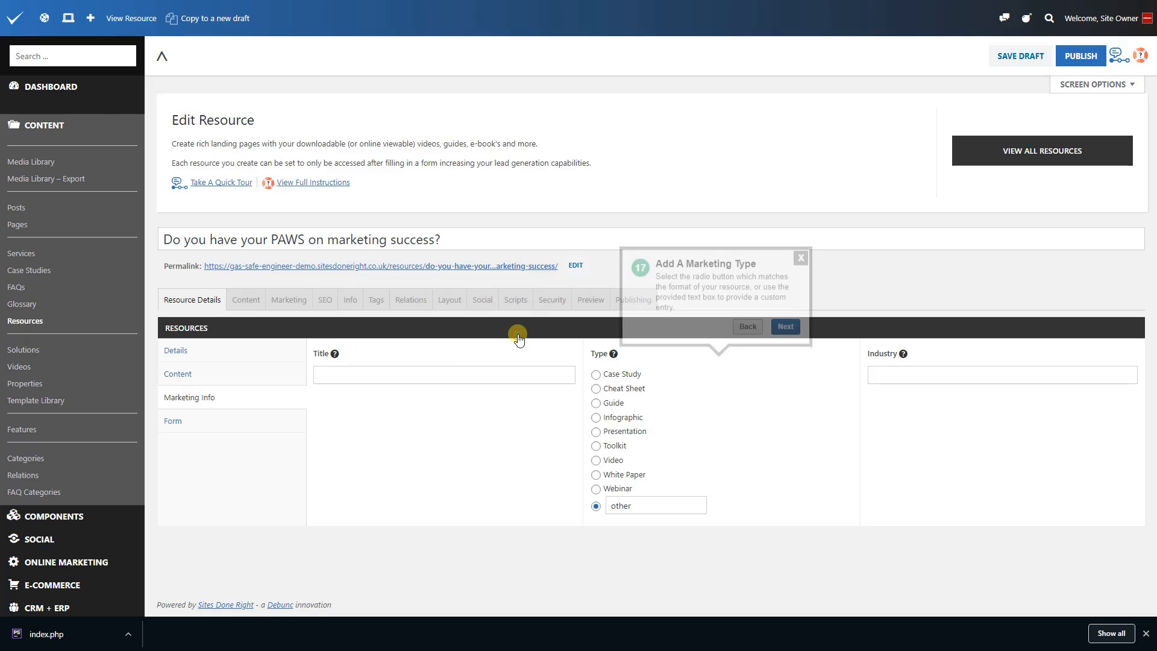
- Set the marketing type to a custom "eBook" entry and advance the tour to the industry field
left_click(632, 378)
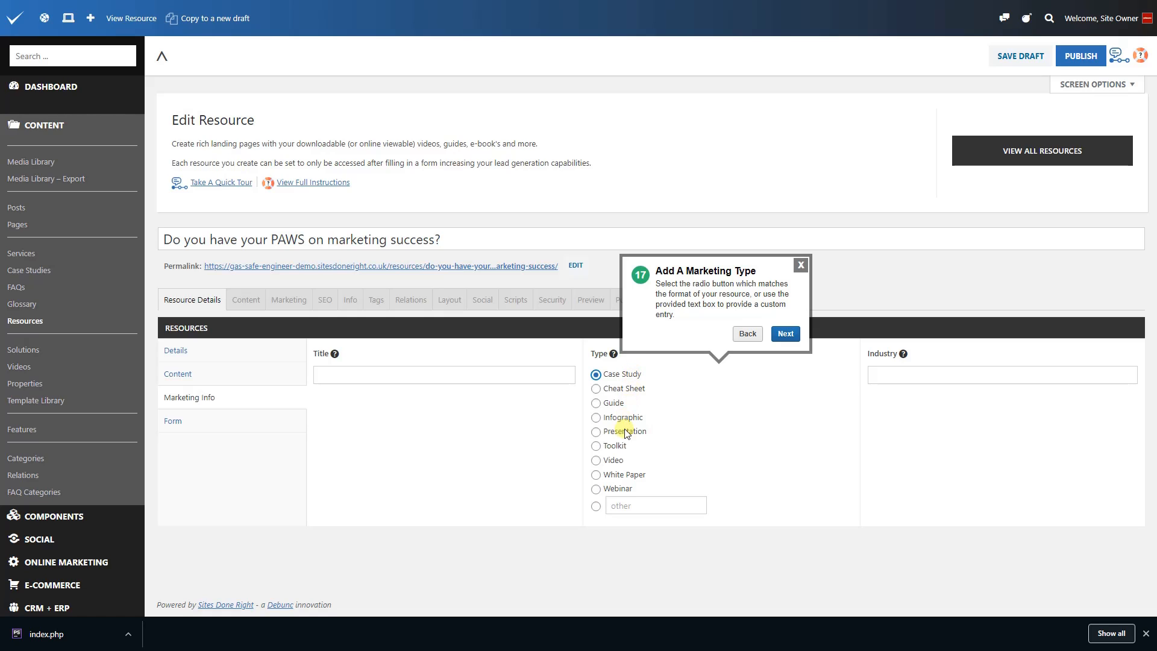
left_click(596, 508)
double_click(620, 505)
type("eBo")
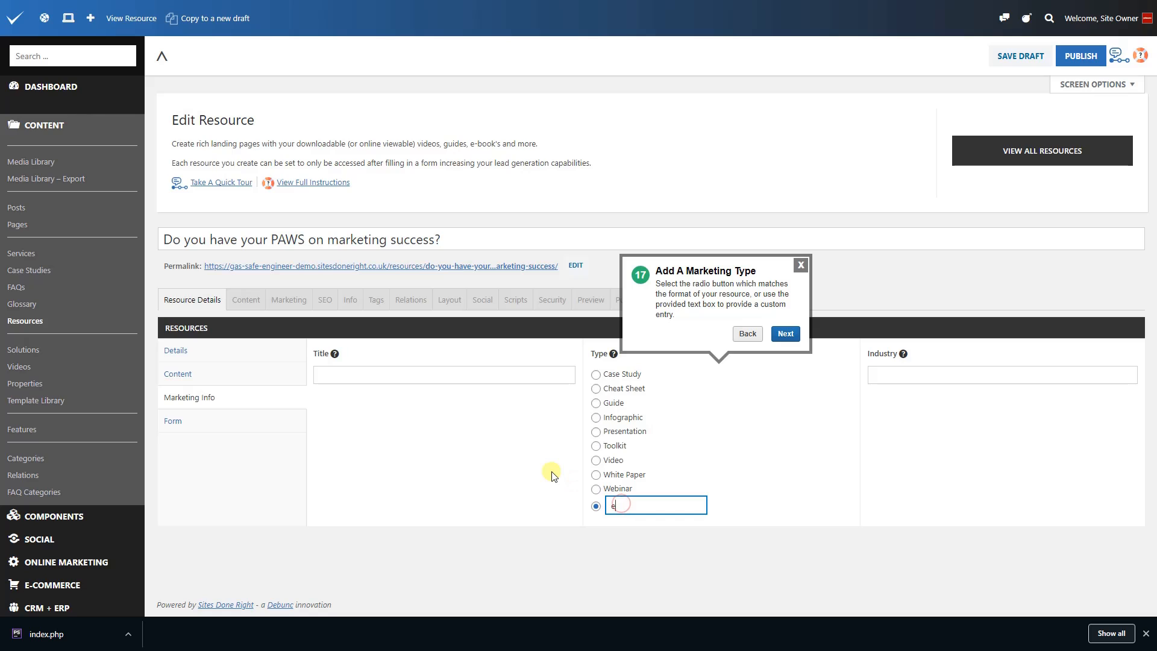
type("ok")
left_click(785, 335)
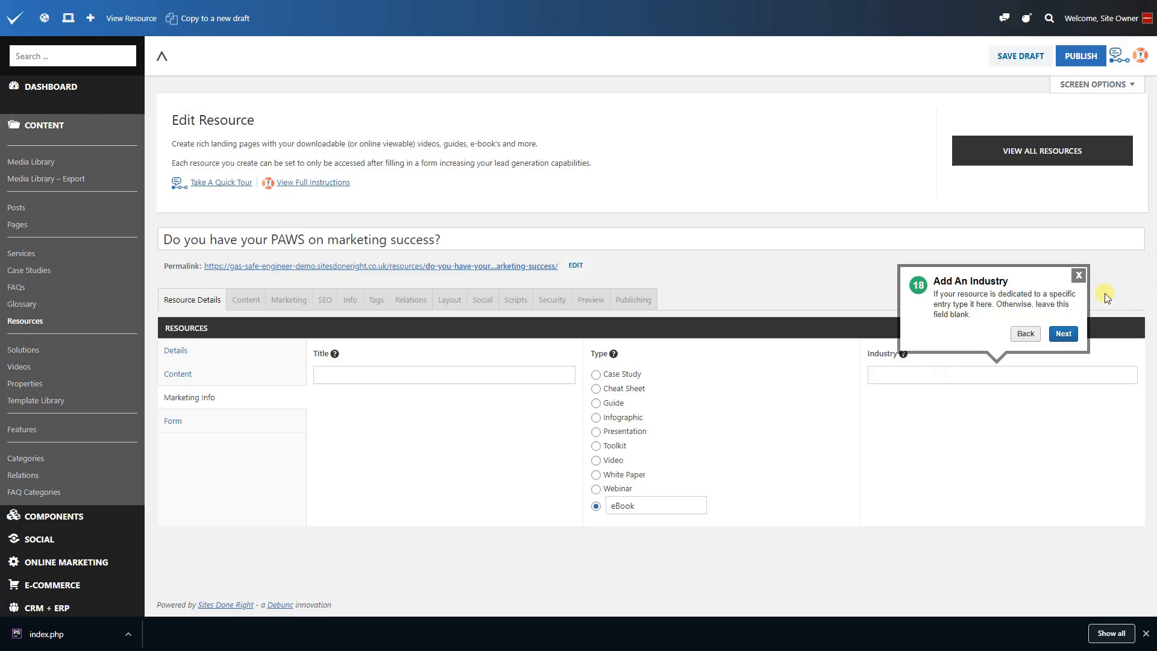
- Leave the industry blank and advance the tour into the form section, keeping the form enabled
left_click(1063, 335)
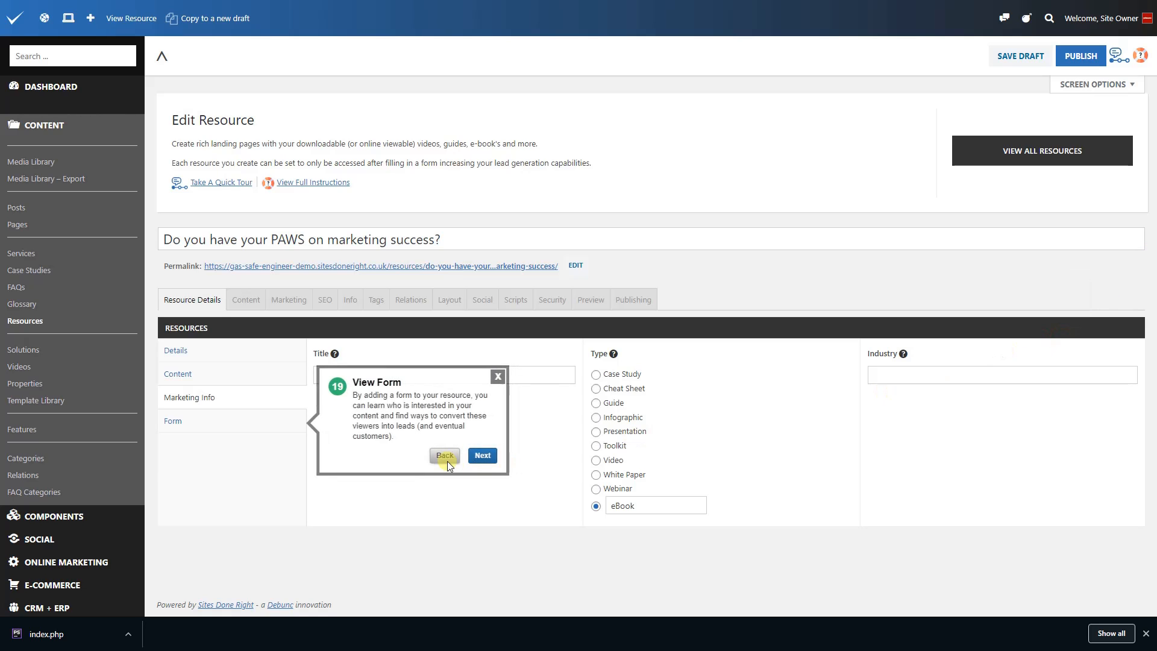
left_click(479, 462)
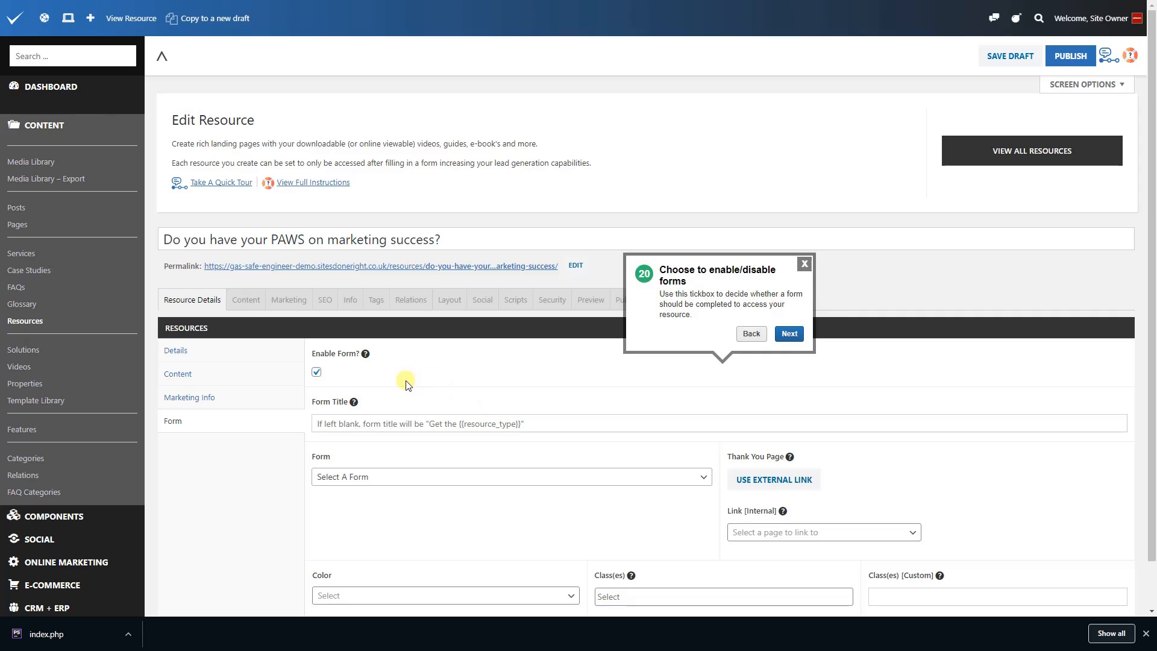
left_click(317, 372)
left_click(317, 373)
- Leave the form title blank, choose the "Resource Download [Short]" form, and advance the tour to the thank you page
left_click(784, 333)
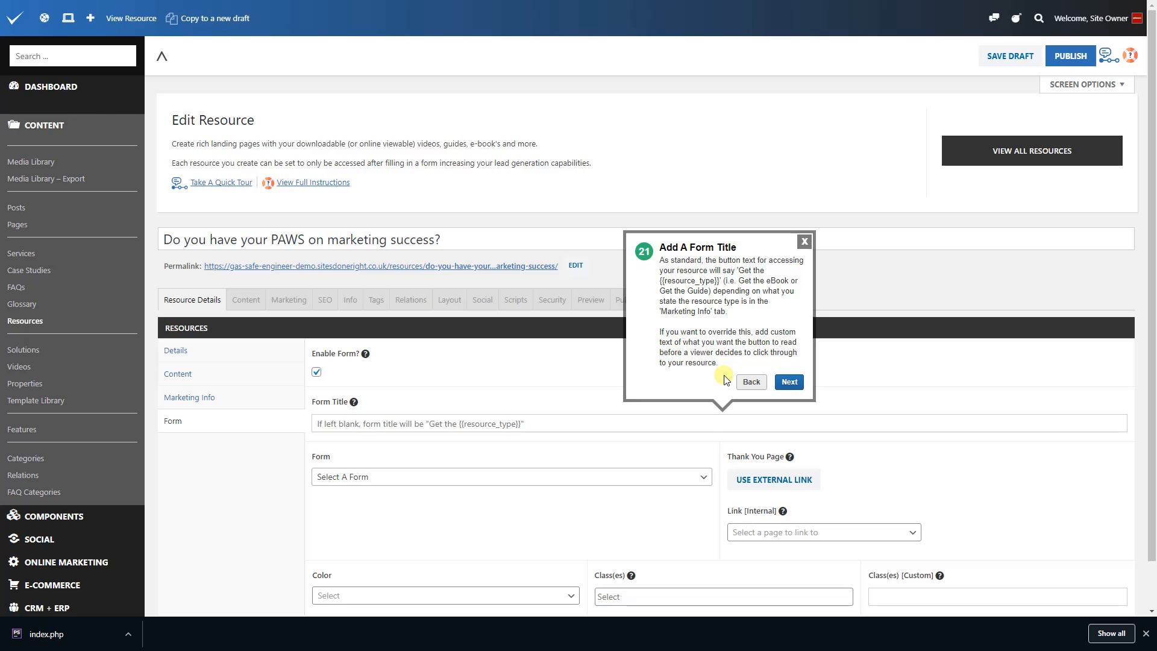
left_click(786, 383)
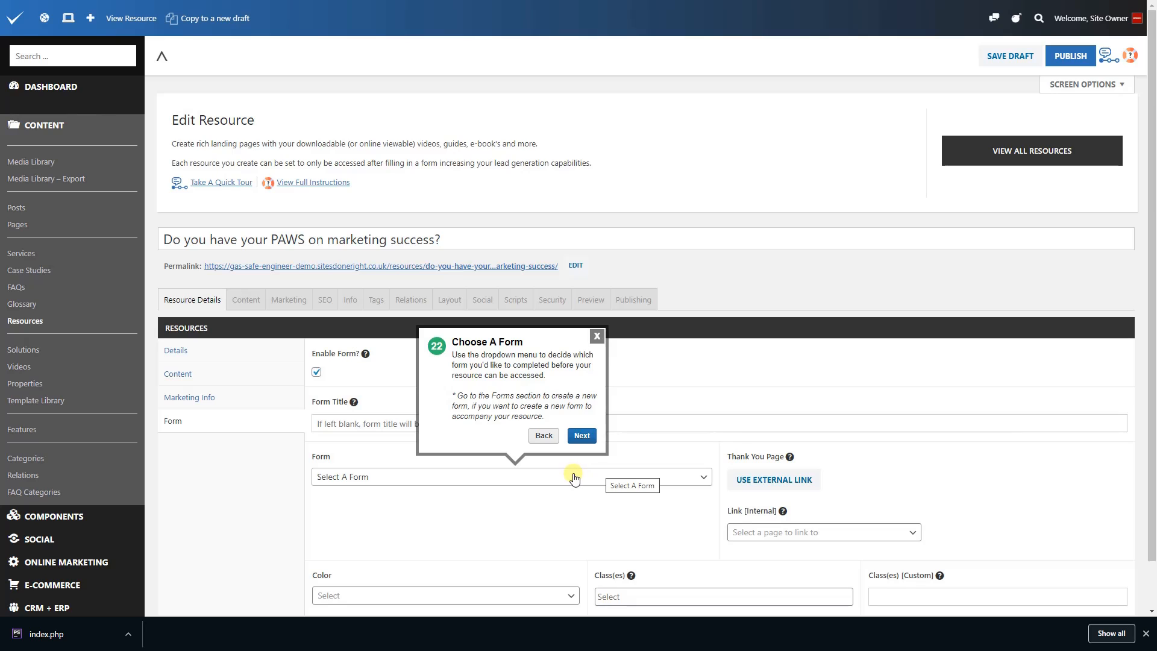
left_click(577, 478)
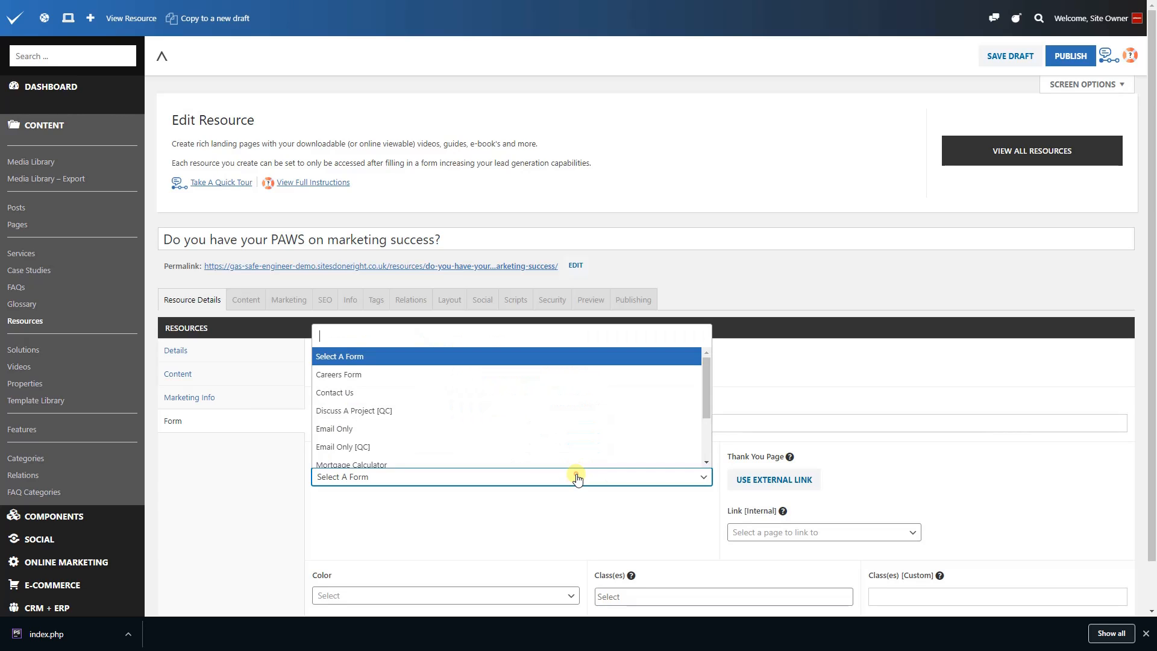
scroll(517, 425, "down", 2)
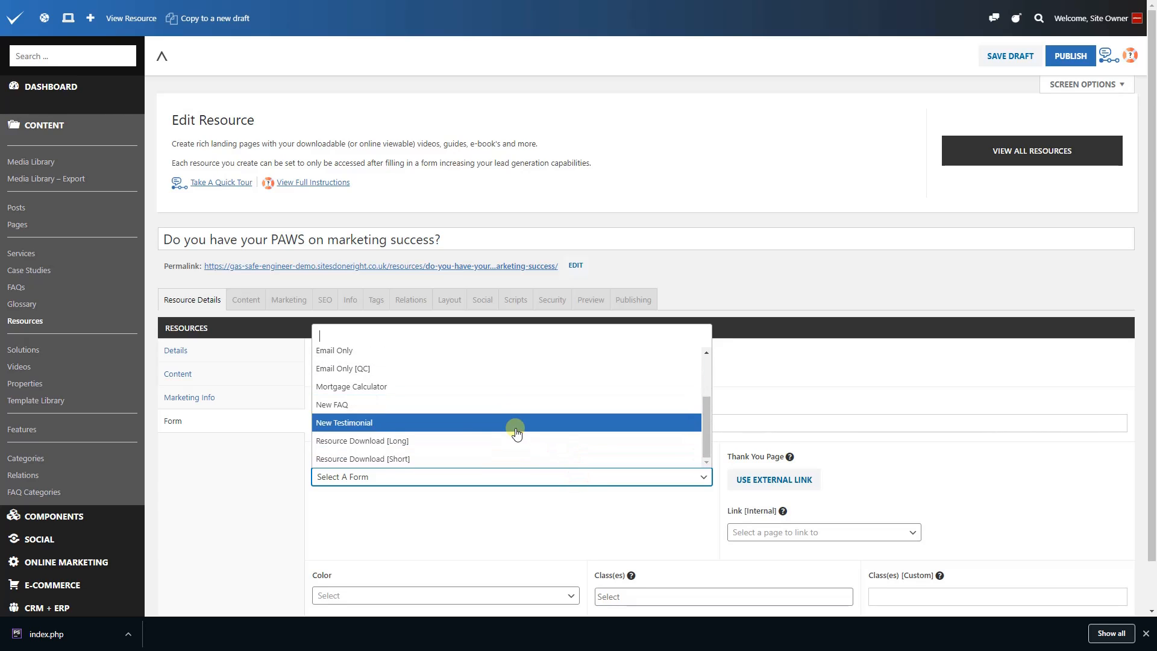
left_click(482, 492)
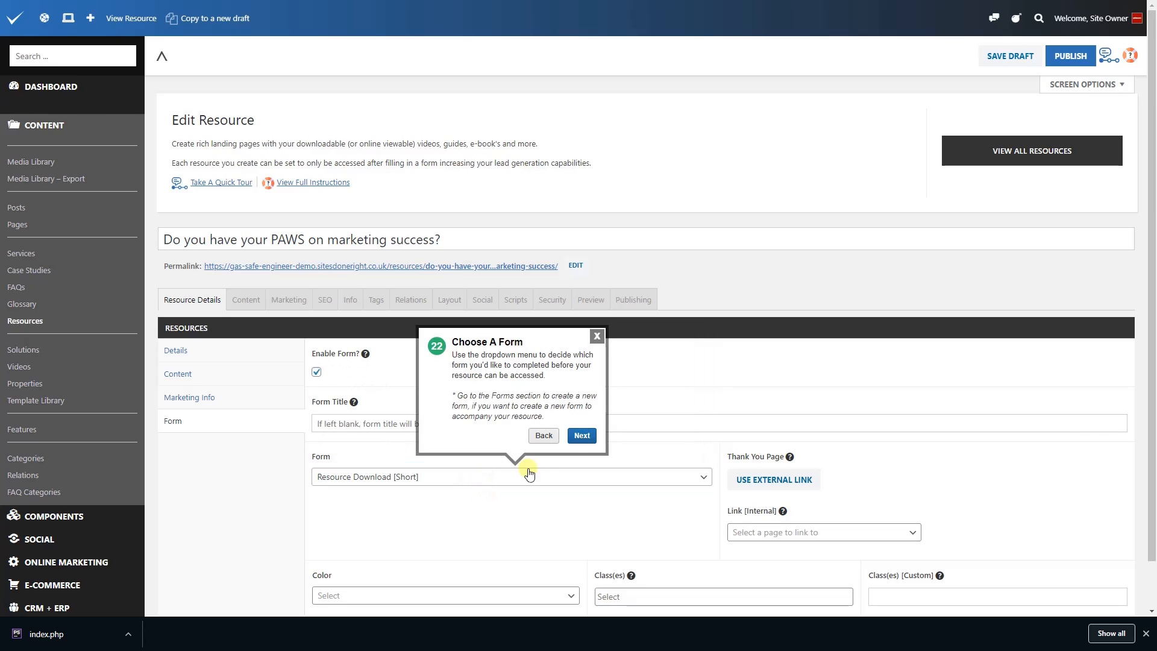
left_click(576, 435)
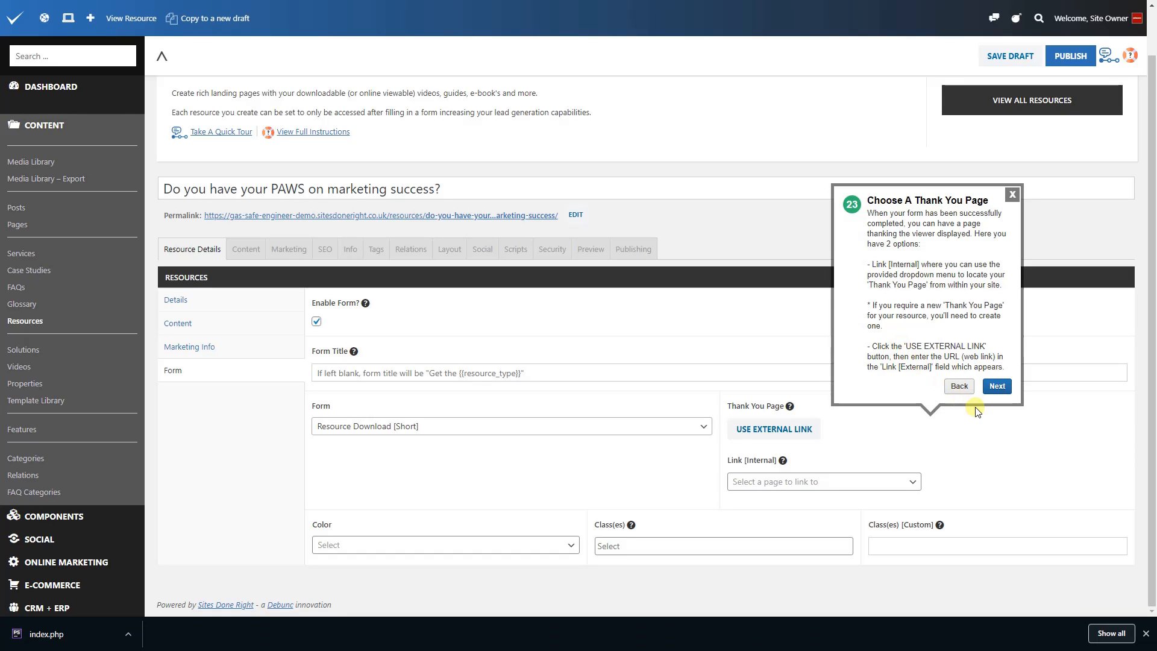
- Skip the thank you page, close the browser's downloads bar, and set the form color to Tertiary
left_click(996, 387)
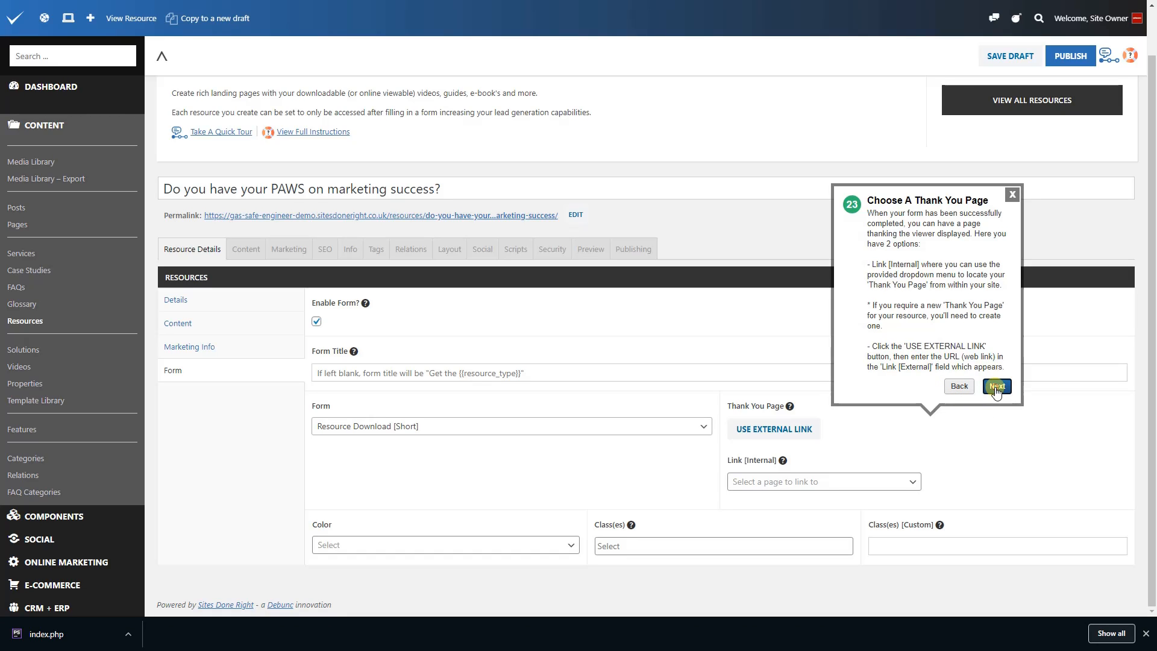
left_click(1146, 634)
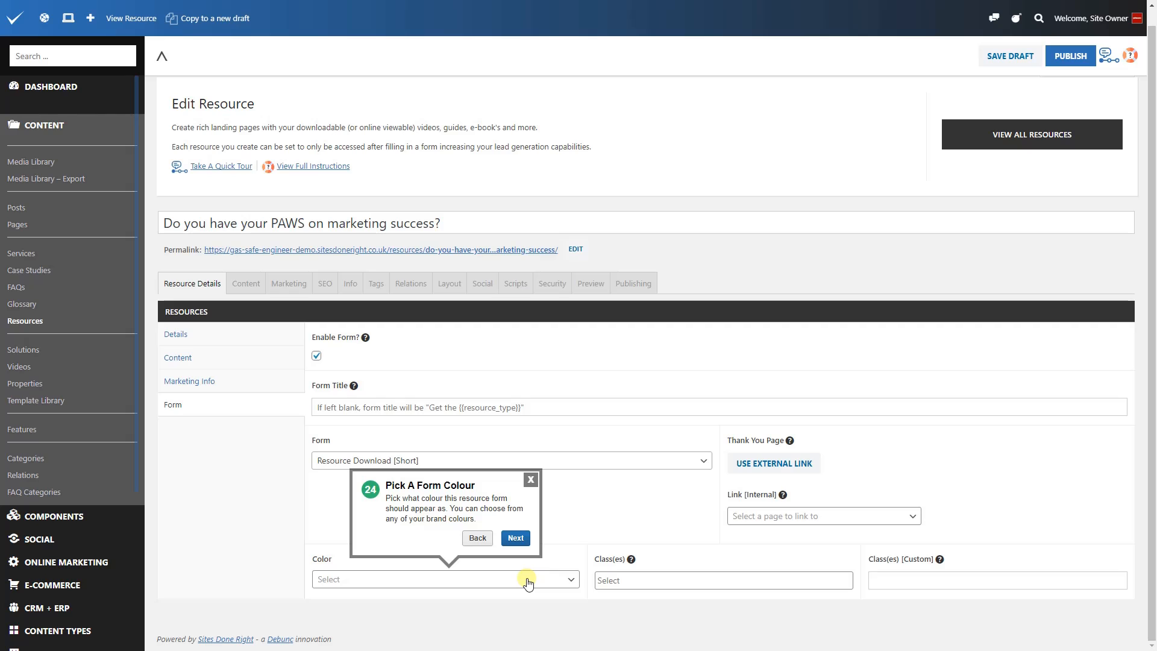
left_click(527, 581)
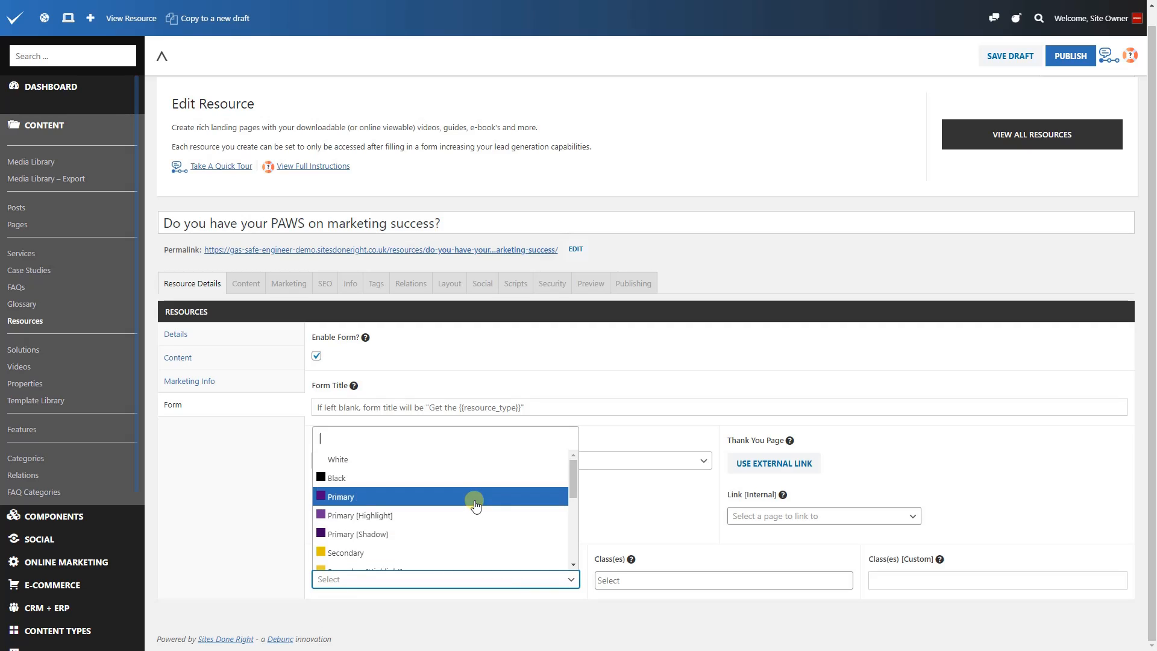
scroll(475, 506, "down", 1)
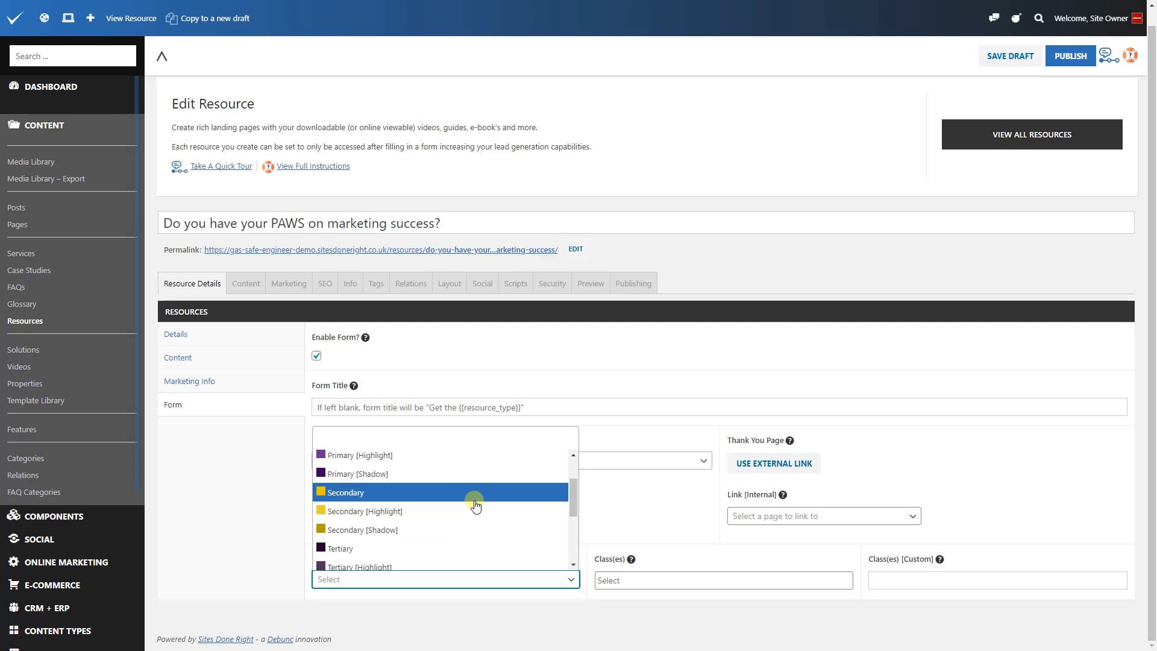
left_click(446, 548)
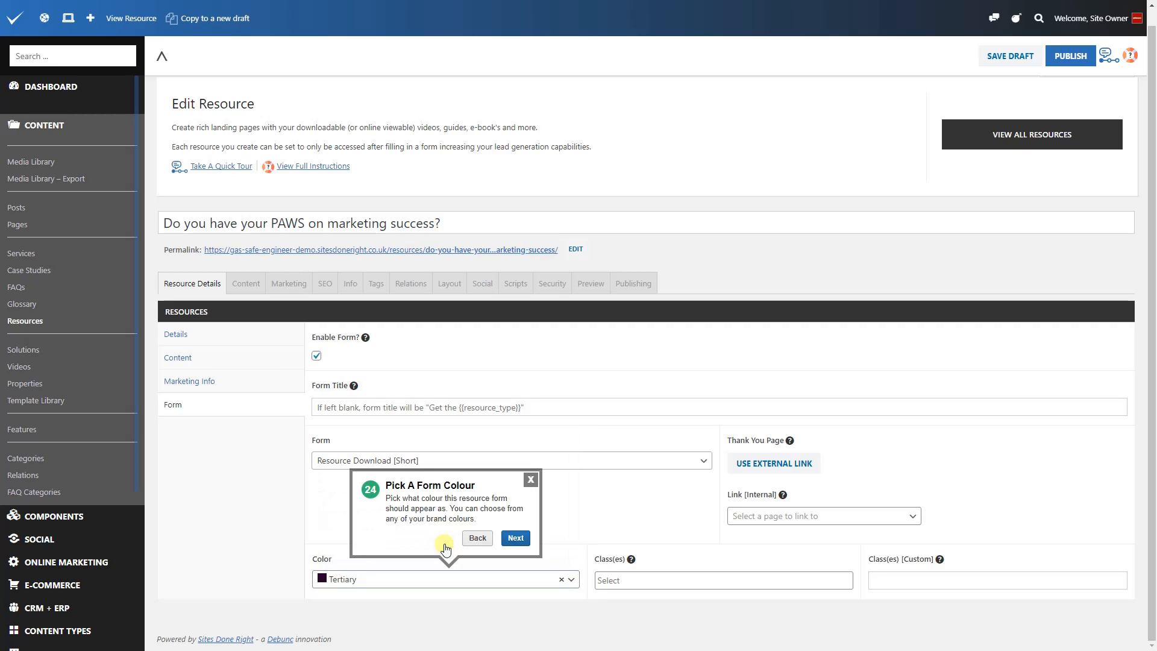
left_click(513, 540)
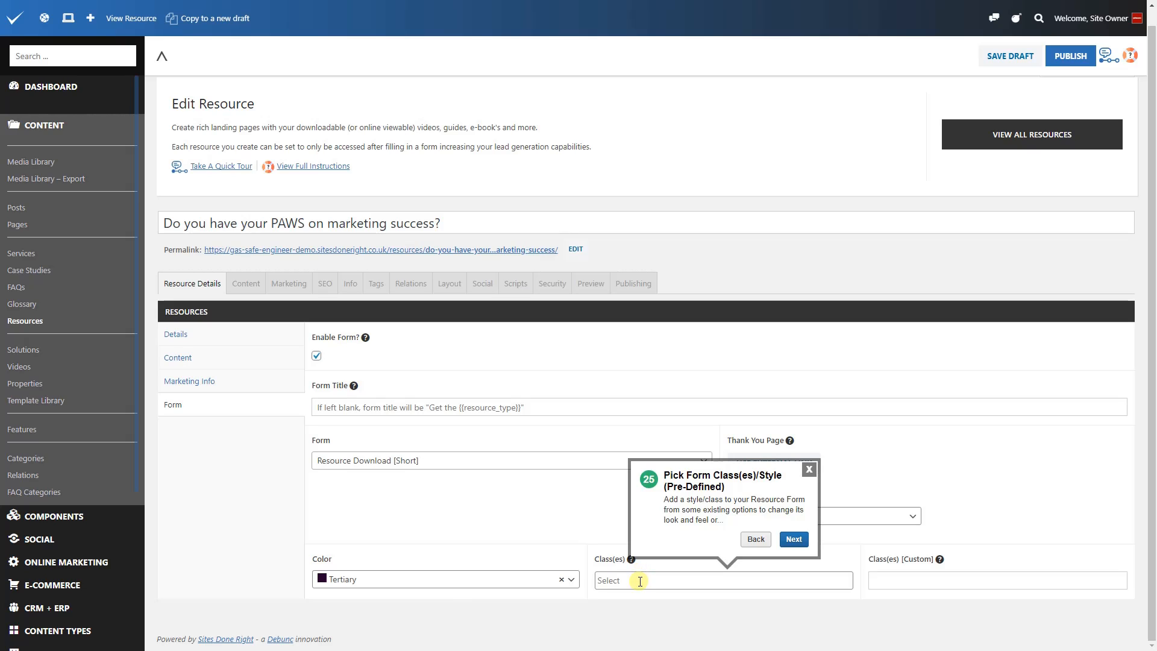
- Check the predefined form class options, then leave both the predefined and custom classes blank and advance the tour to saving
left_click(640, 581)
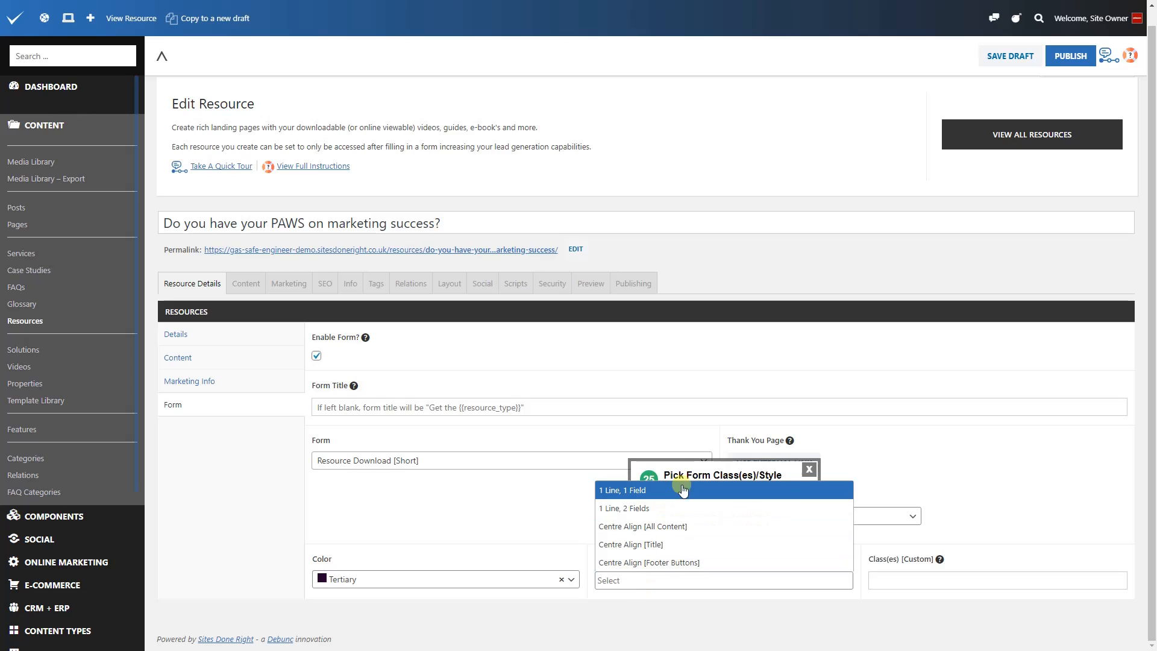
left_click(699, 470)
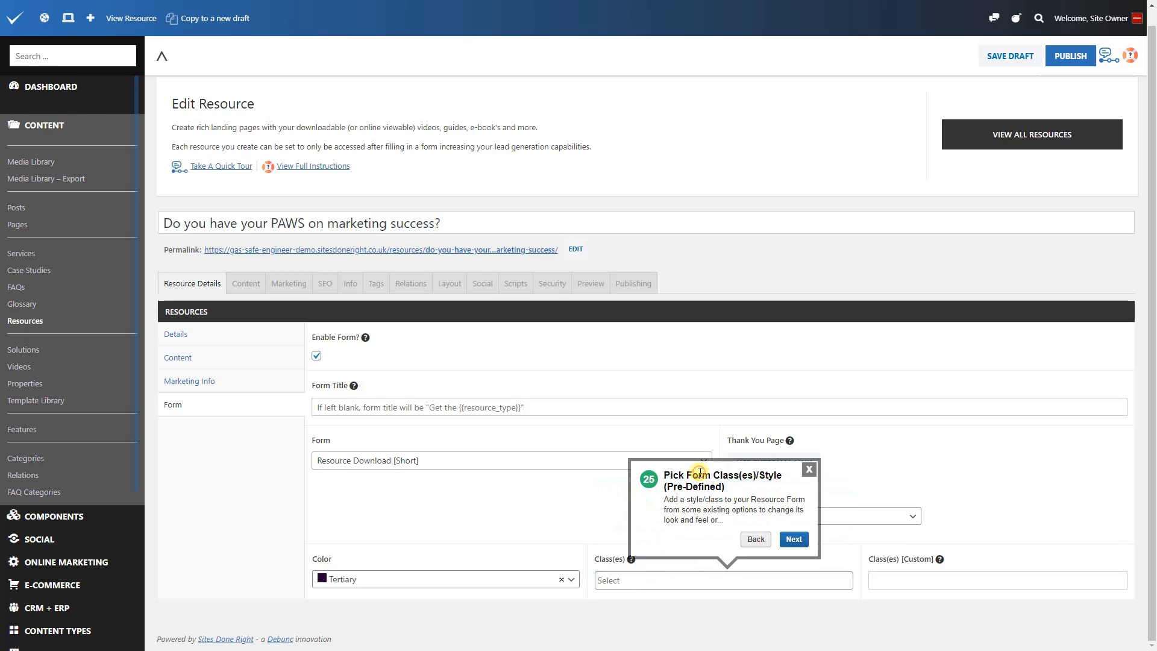
left_click(794, 539)
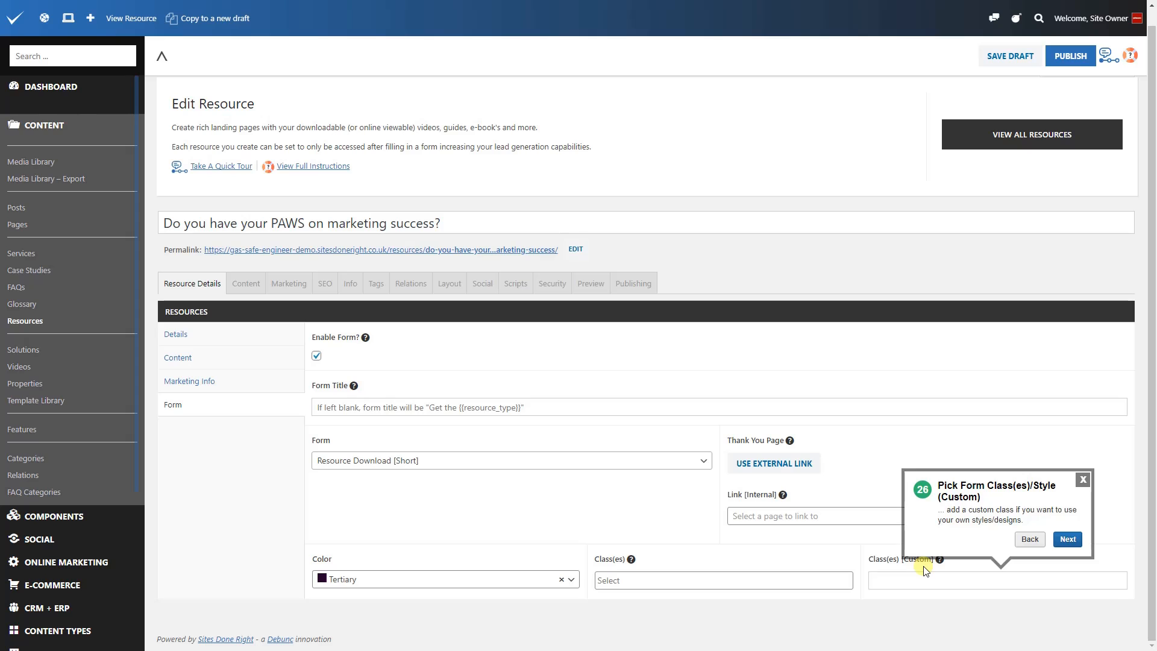
left_click(1059, 538)
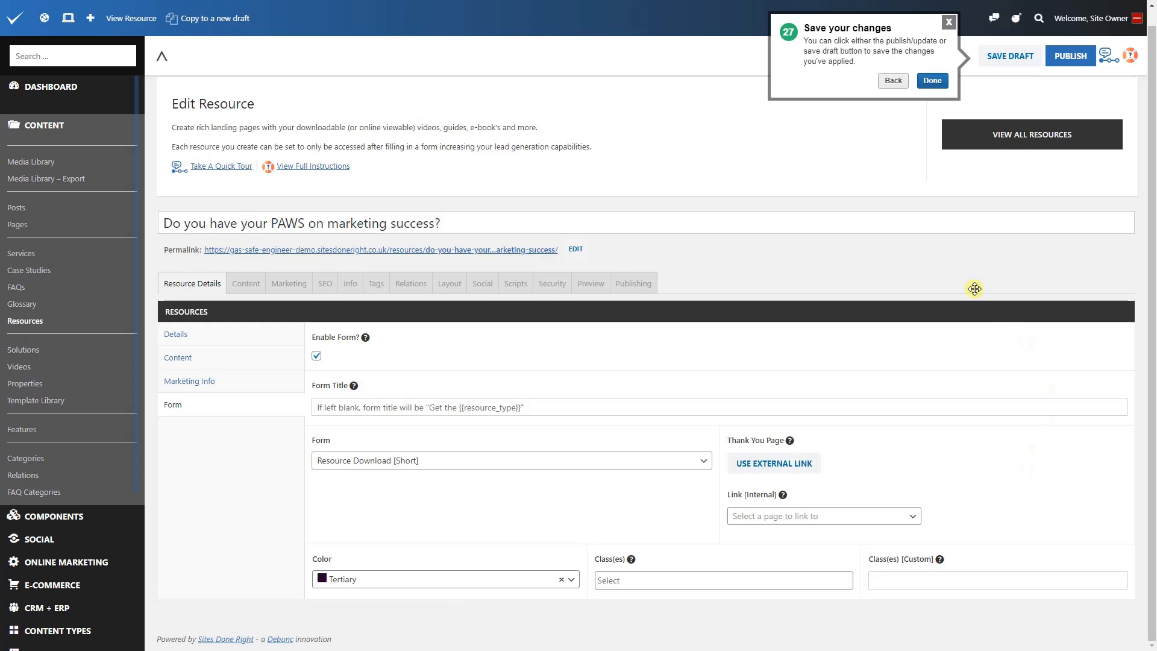
- Finish the guided tour and publish the resource
left_click(931, 80)
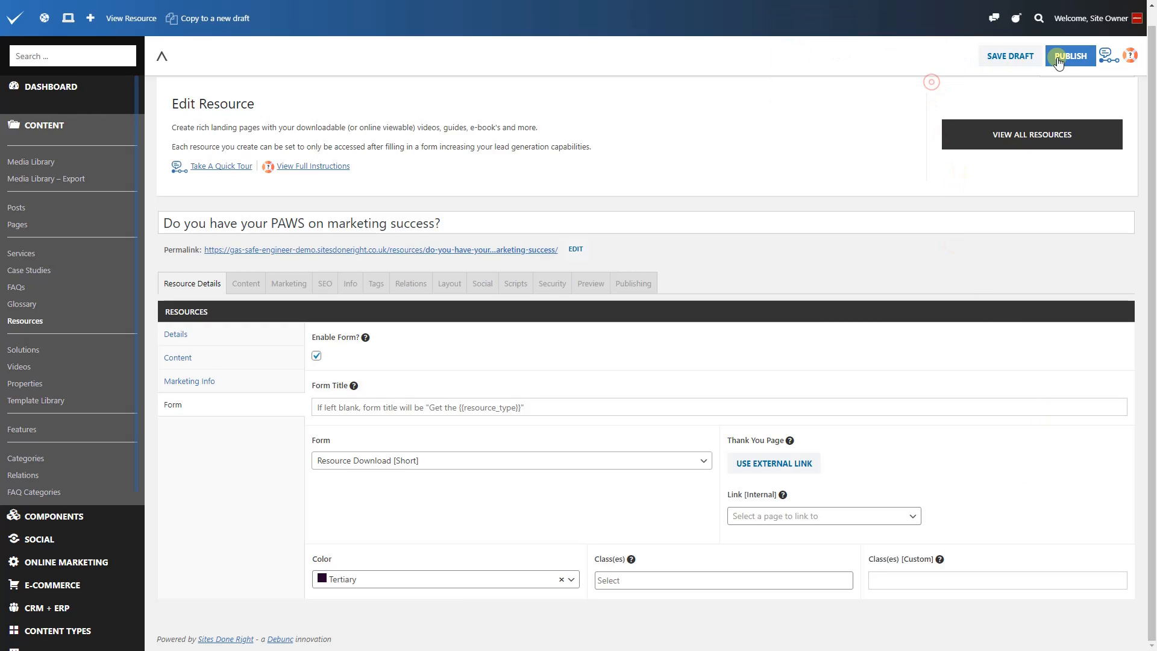
left_click(1070, 56)
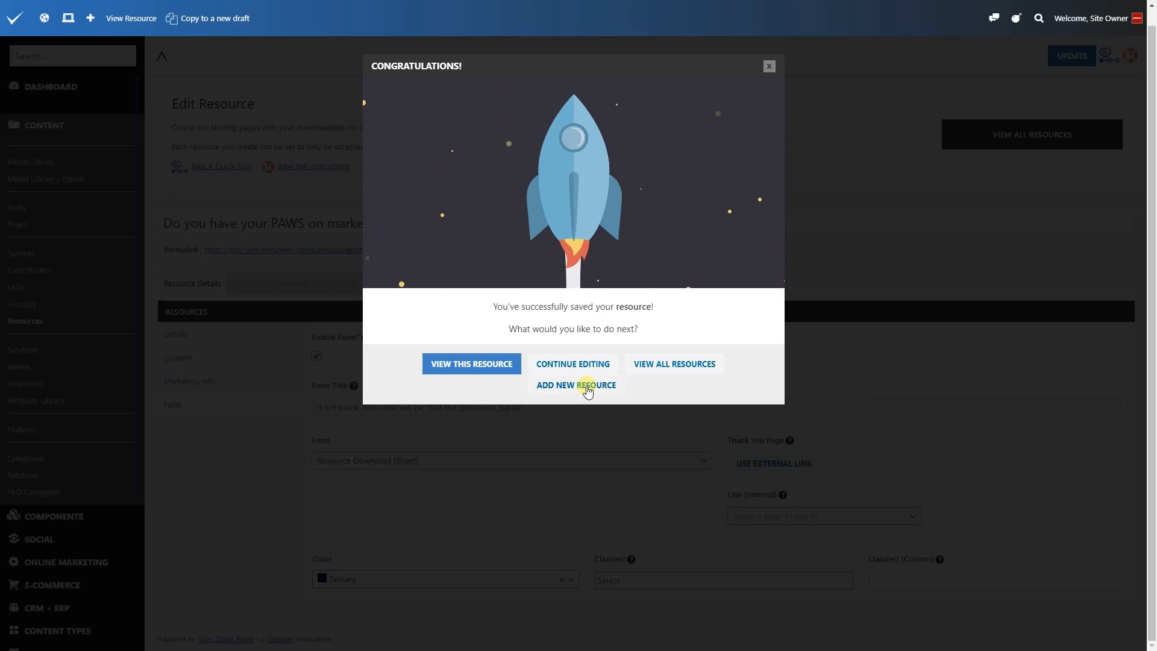
- Open the published resource's desktop preview and review its header, download link and "In this eBook" content items
left_click(493, 365)
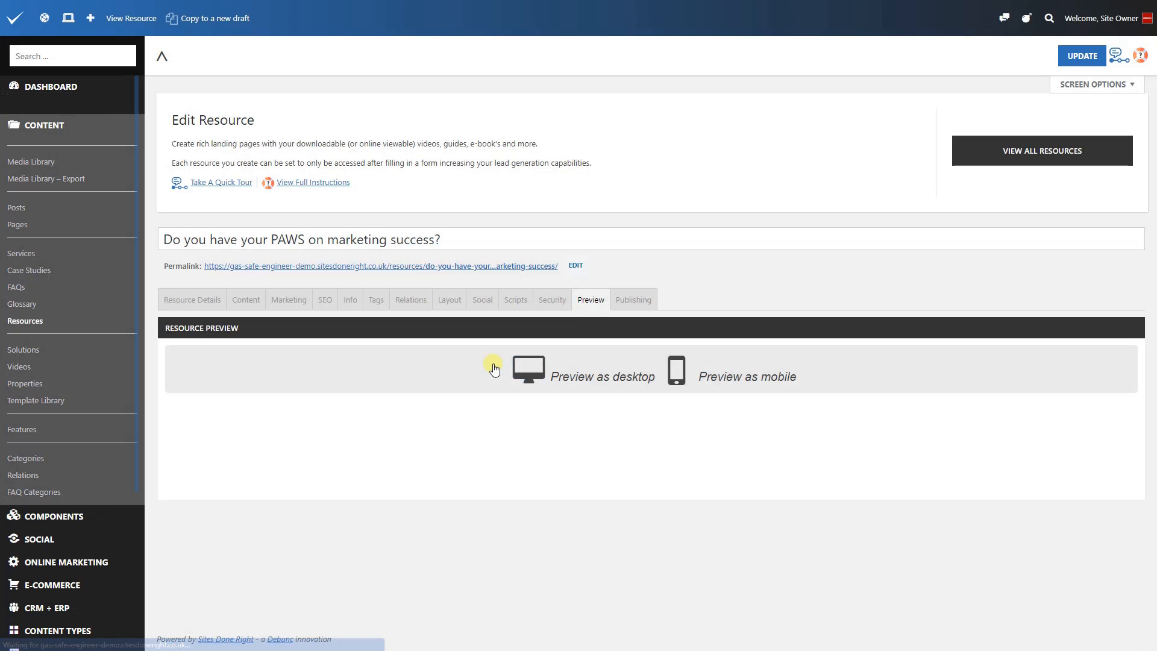
left_click(530, 369)
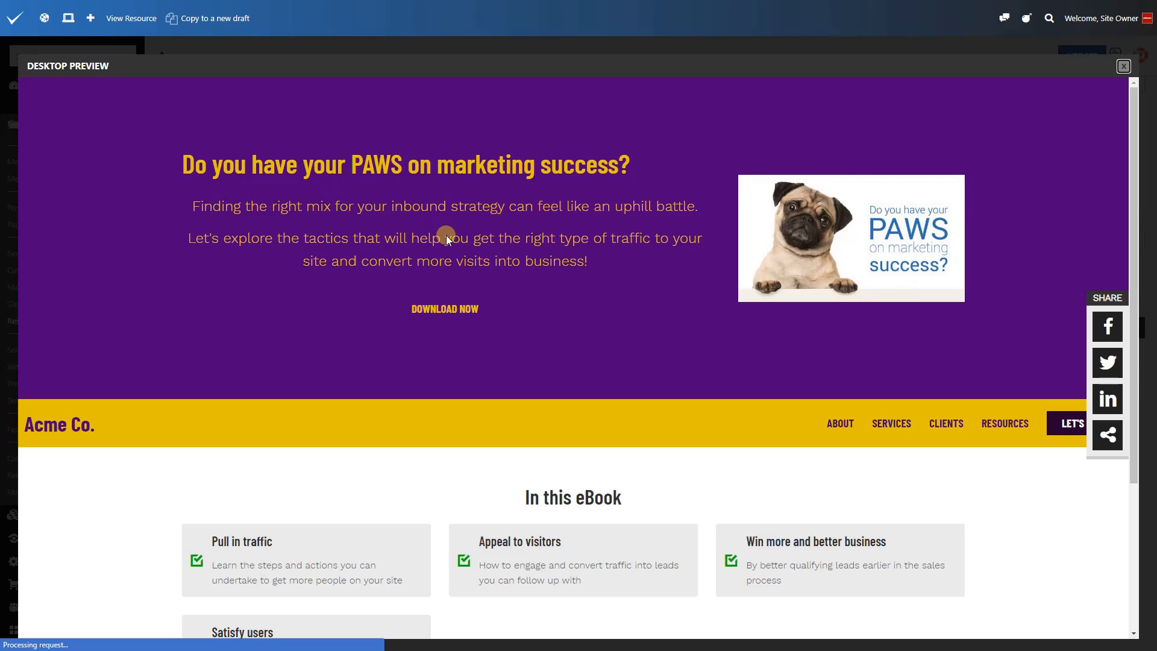
left_click(455, 307)
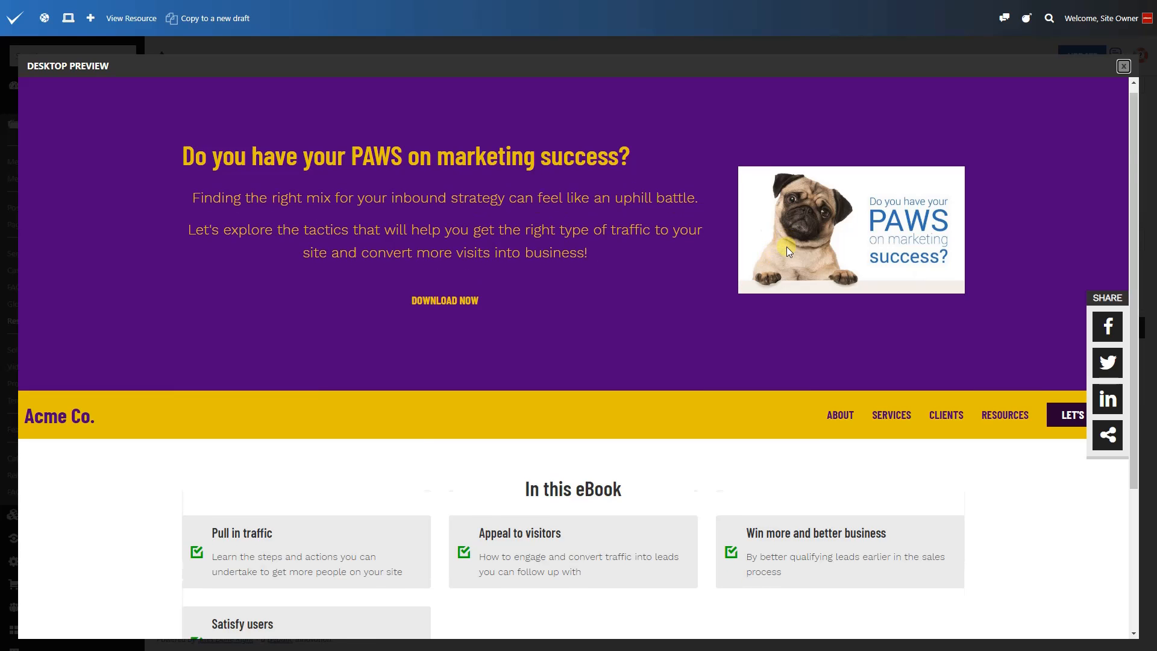
scroll(786, 247, "down", 4)
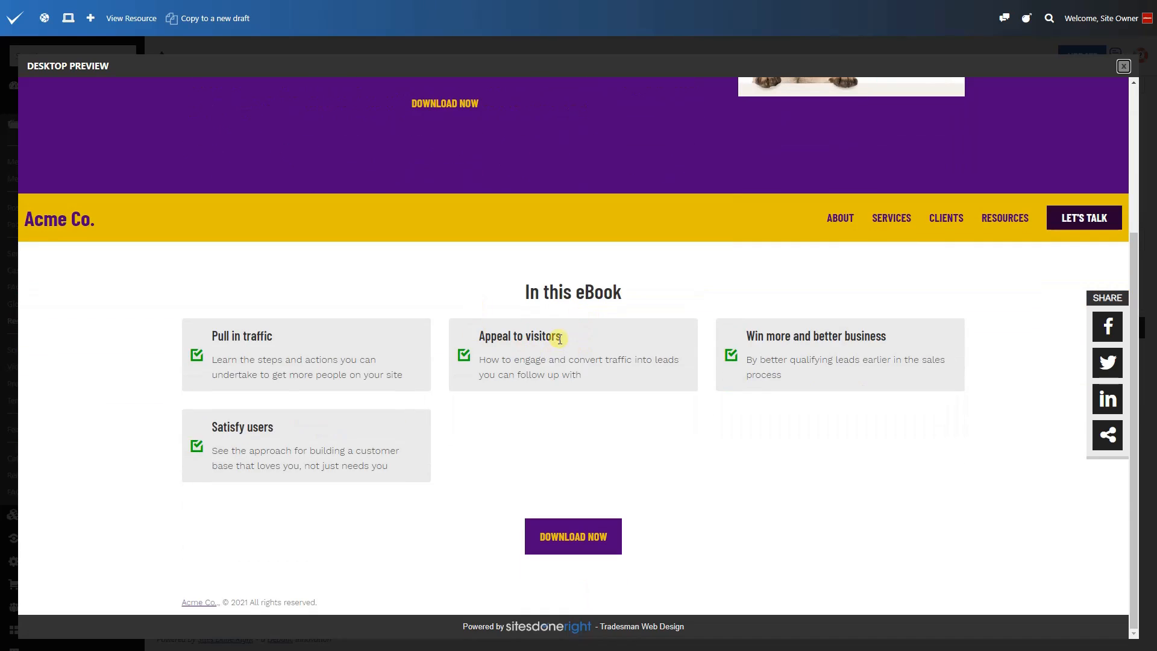
- Open the download form from the button below the content items and check its "Get the eBook" title
left_click(572, 535)
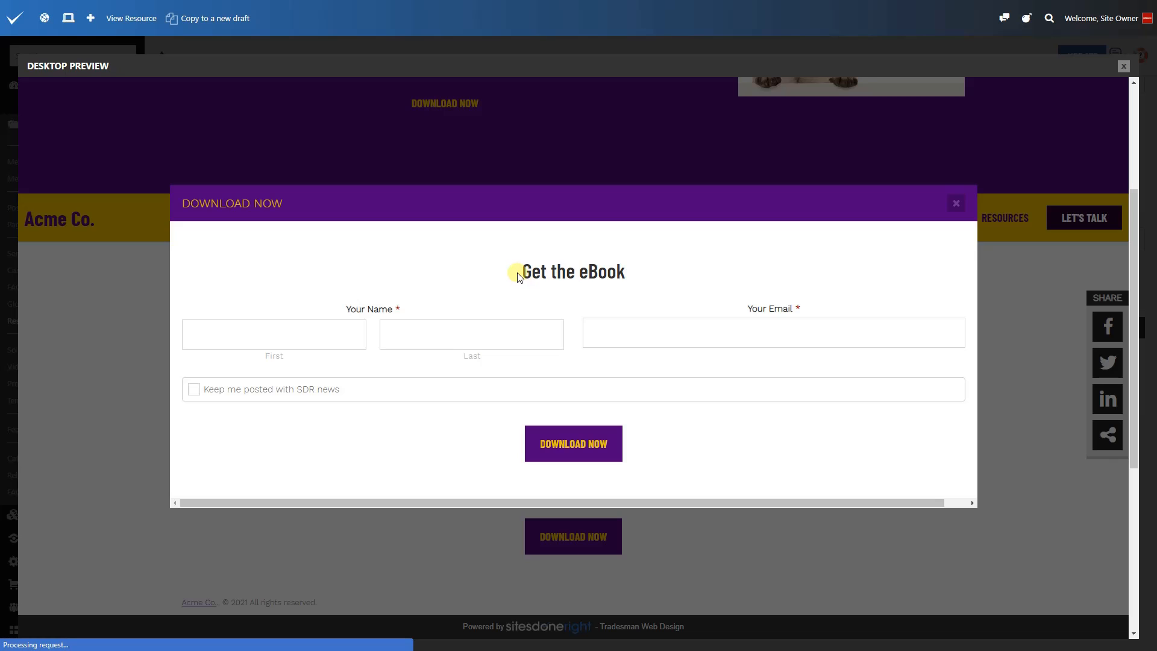
left_click_drag(516, 271, 634, 274)
left_click(631, 274)
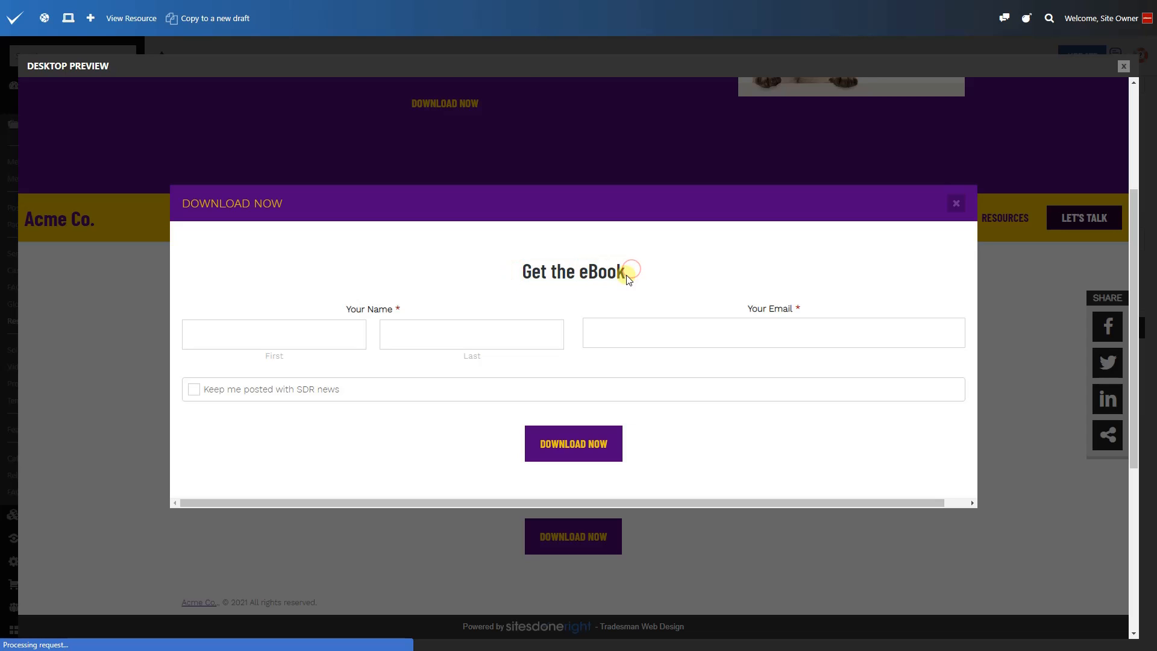